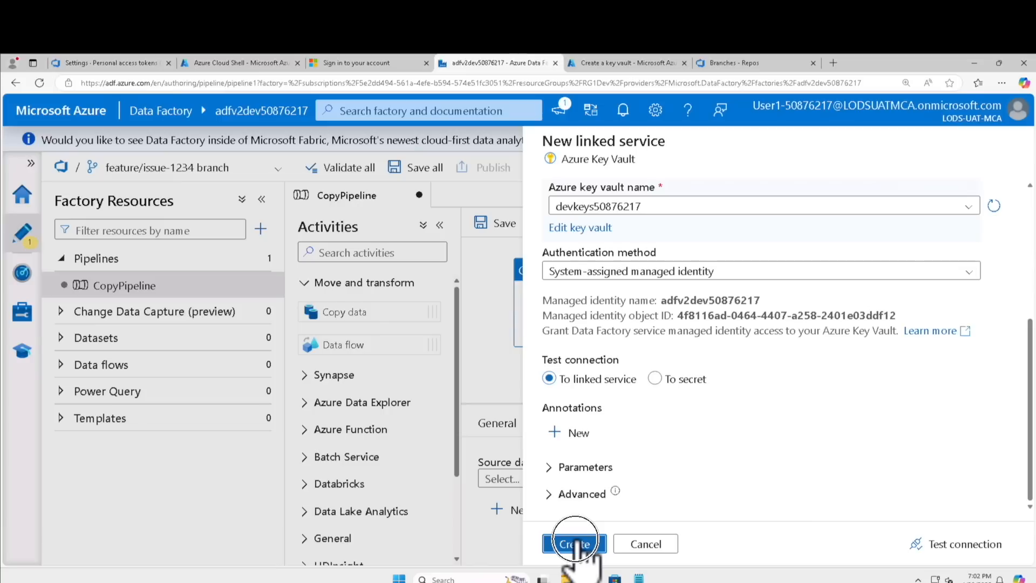
Create the devkeys50876217 Key Vault linked service and the Blob Storage linked service that uses its DevConnectionString secret
left_click(574, 544)
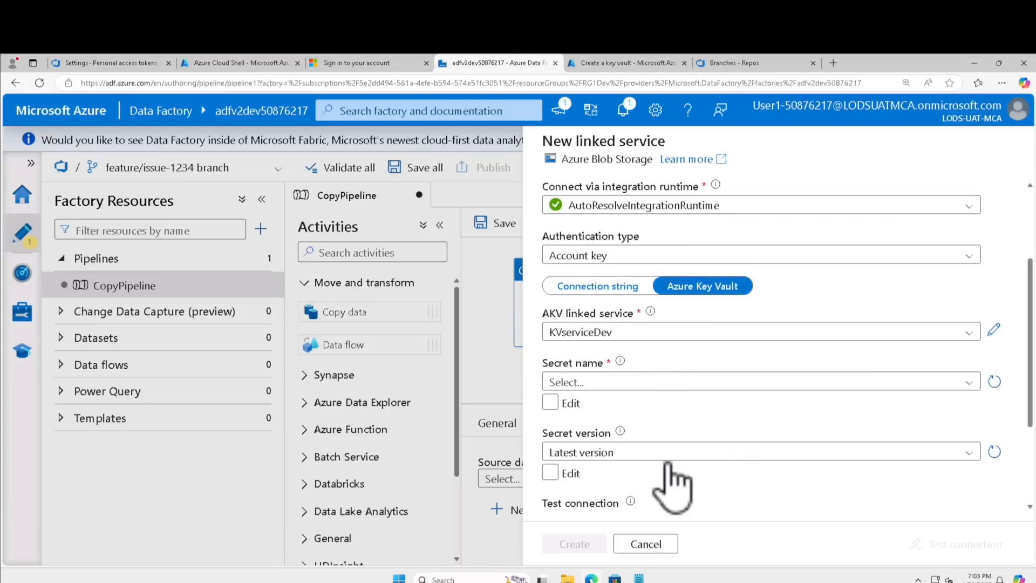
left_click(579, 382)
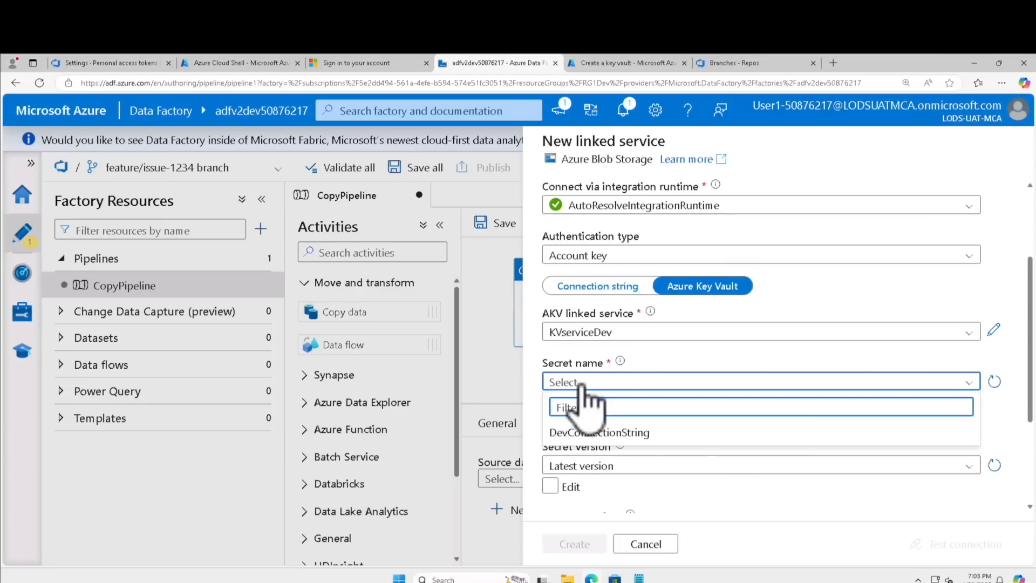
left_click(582, 434)
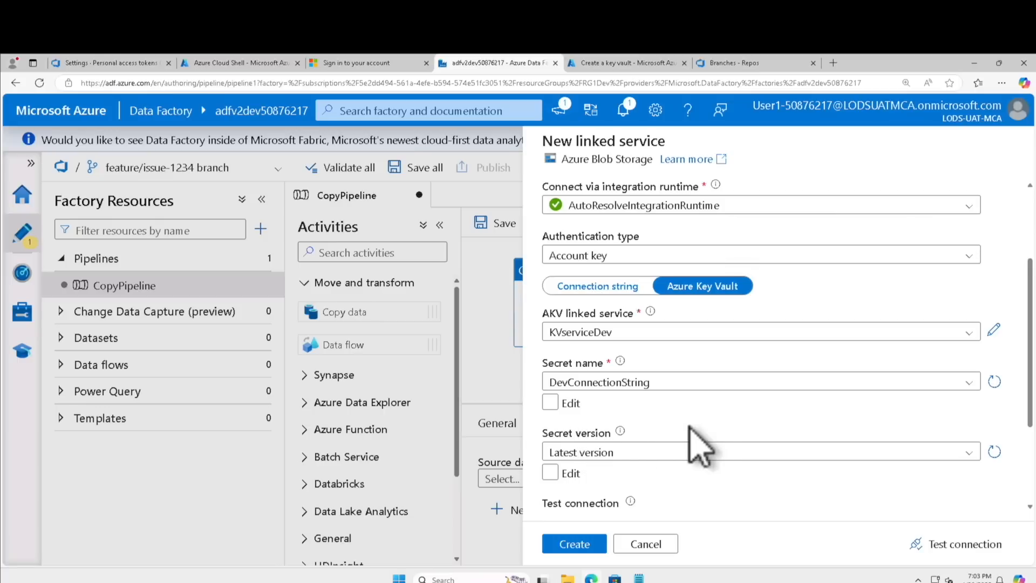
left_click(591, 545)
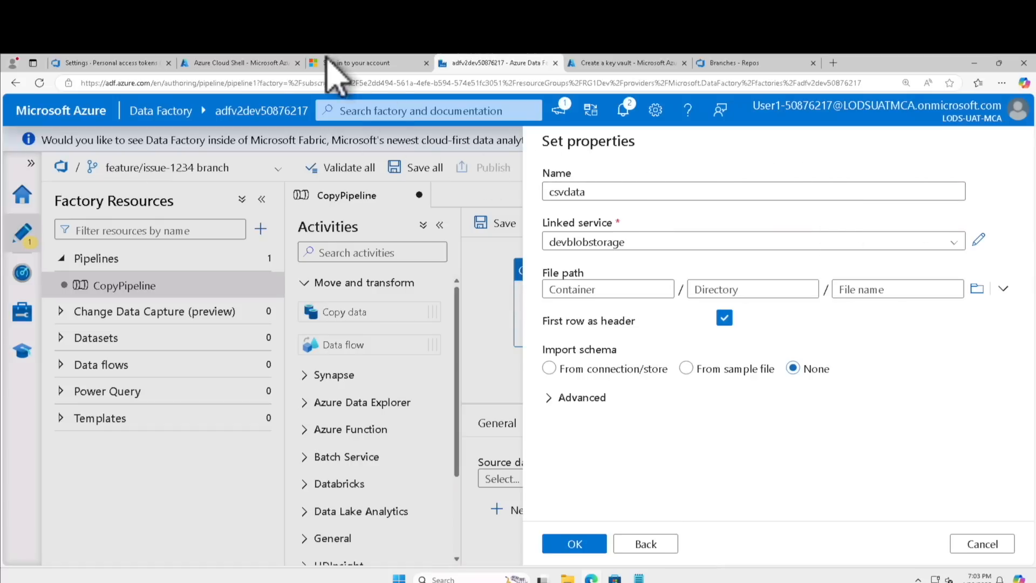
Close the Cloud Shell in the Azure portal and open the RG1Dev resource group
left_click(232, 63)
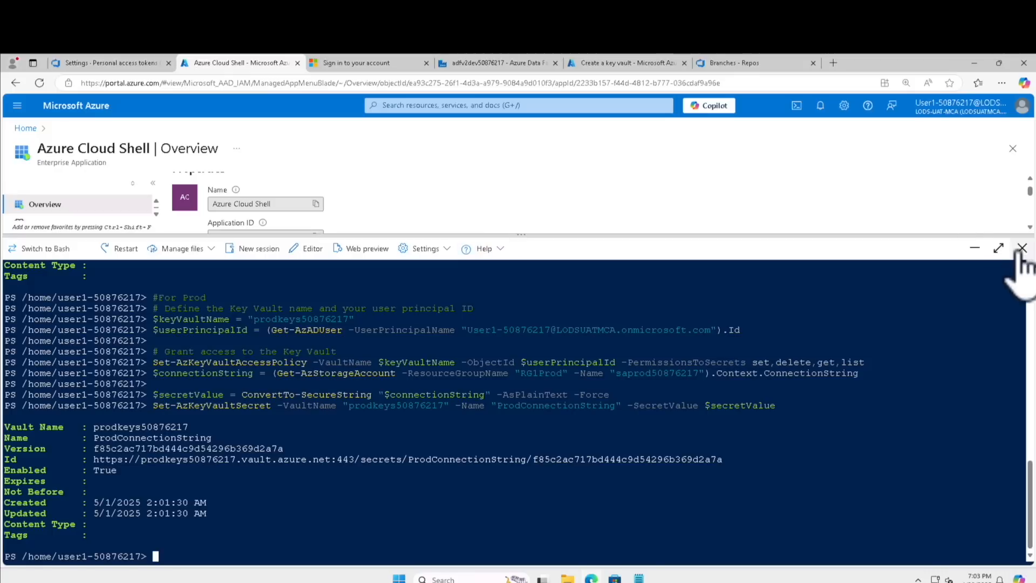
left_click(1021, 250)
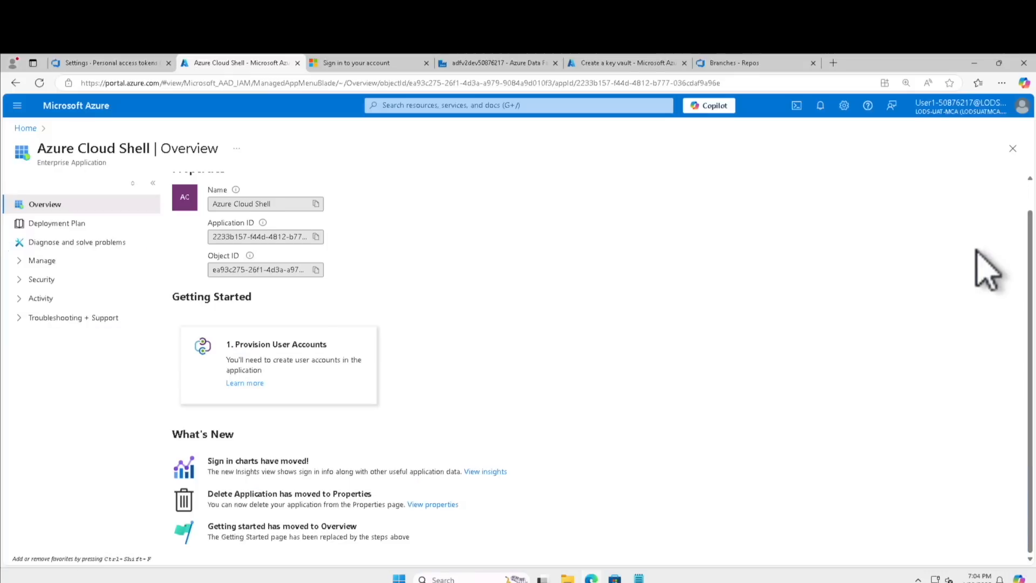
left_click(59, 107)
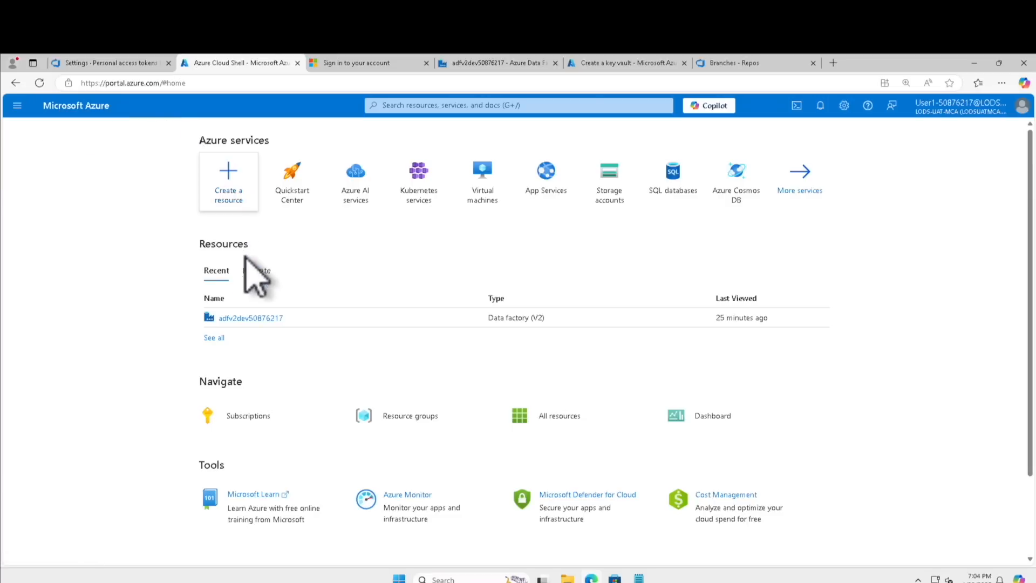
left_click(396, 419)
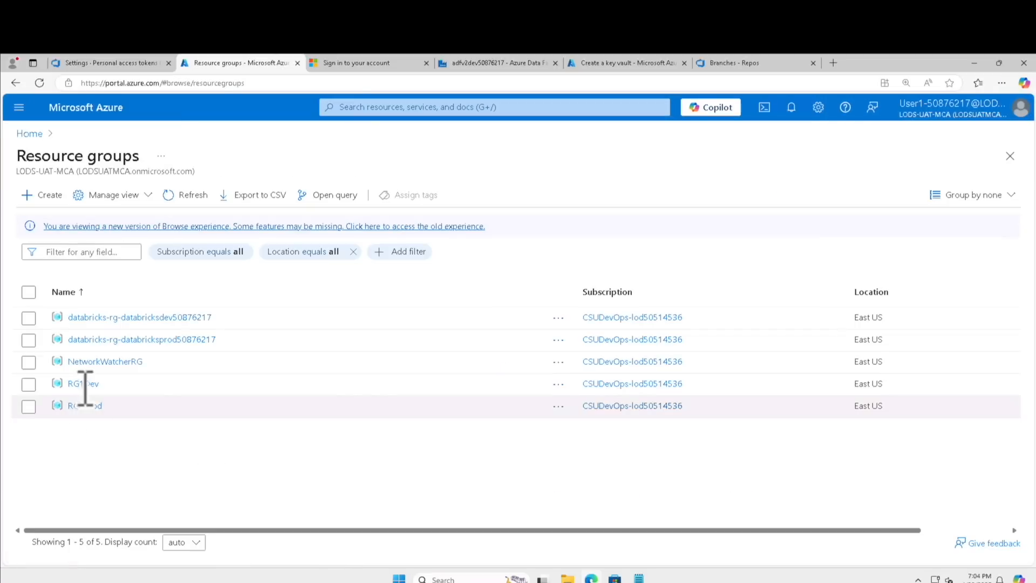
left_click(83, 384)
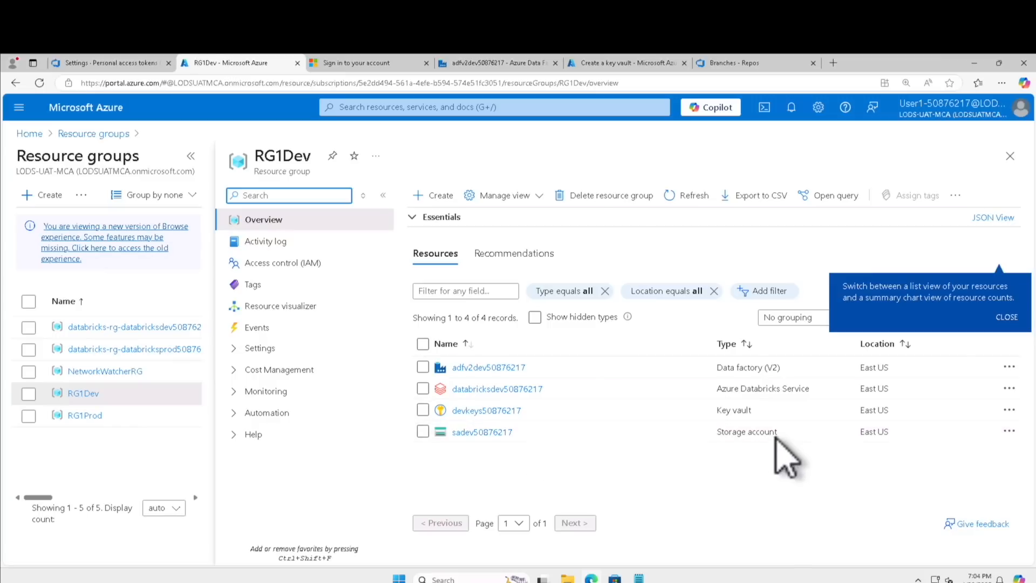
left_click(722, 433)
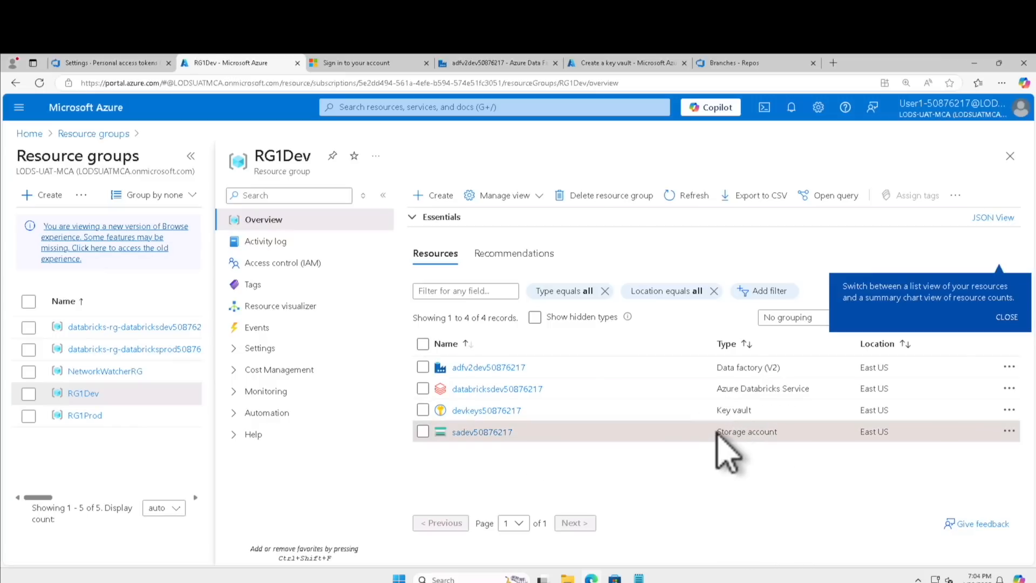
triple_click(780, 433)
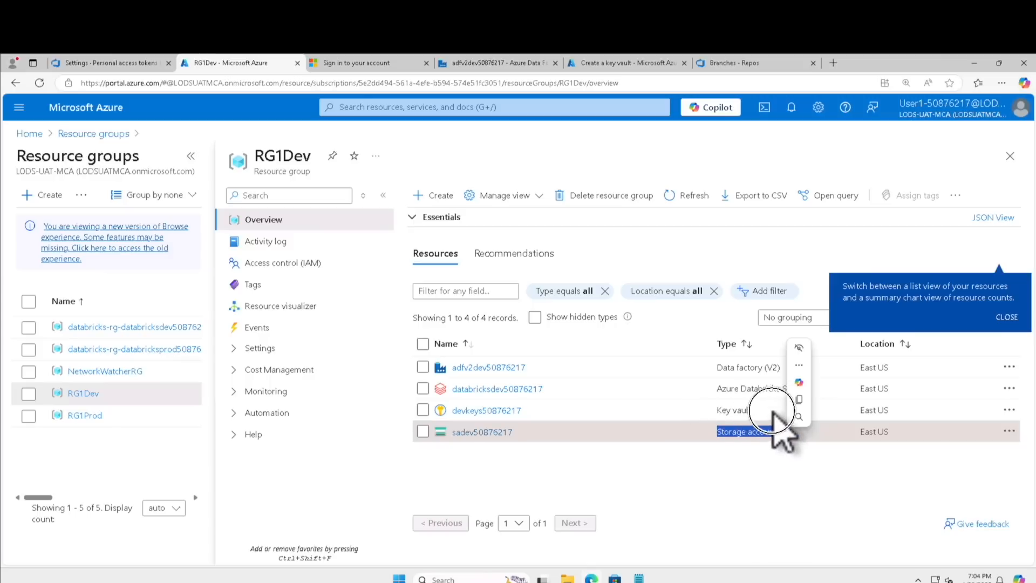
left_click_drag(717, 390, 798, 397)
left_click_drag(717, 368, 792, 367)
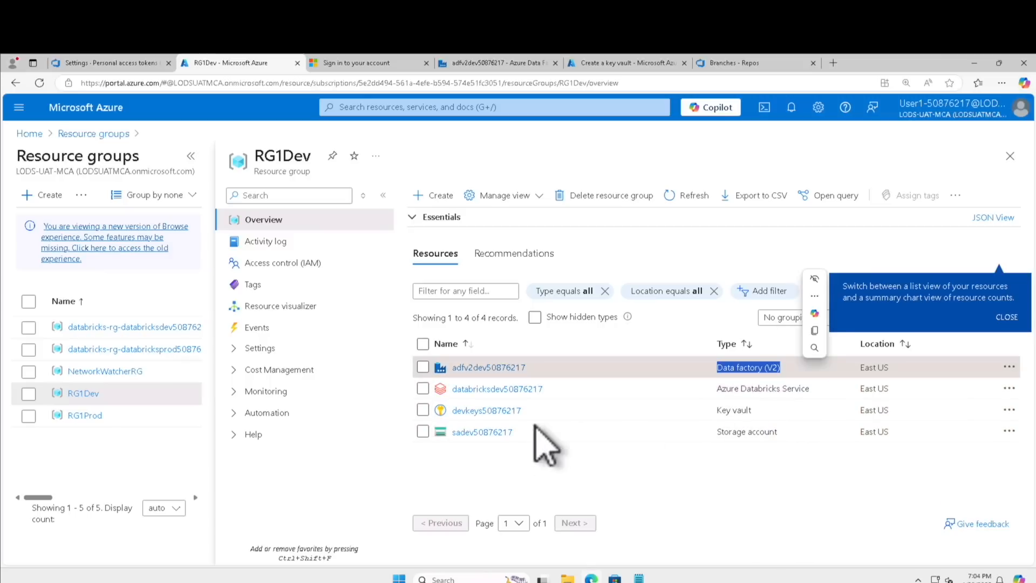
Upload CICD Demo.csv from the Desktop to the devshare50876217 container of the sadev50876217 storage account
left_click(468, 431)
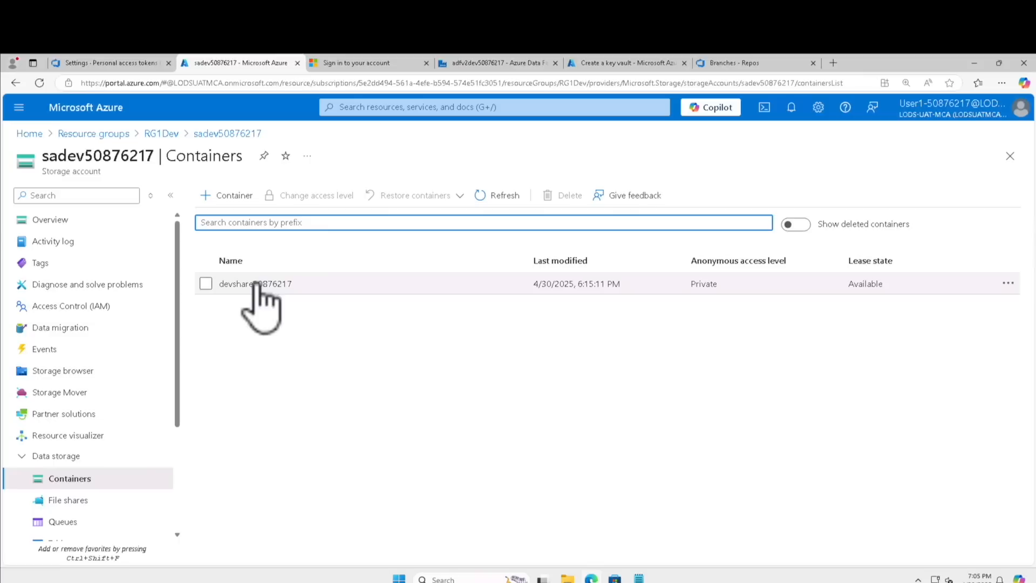
left_click(256, 283)
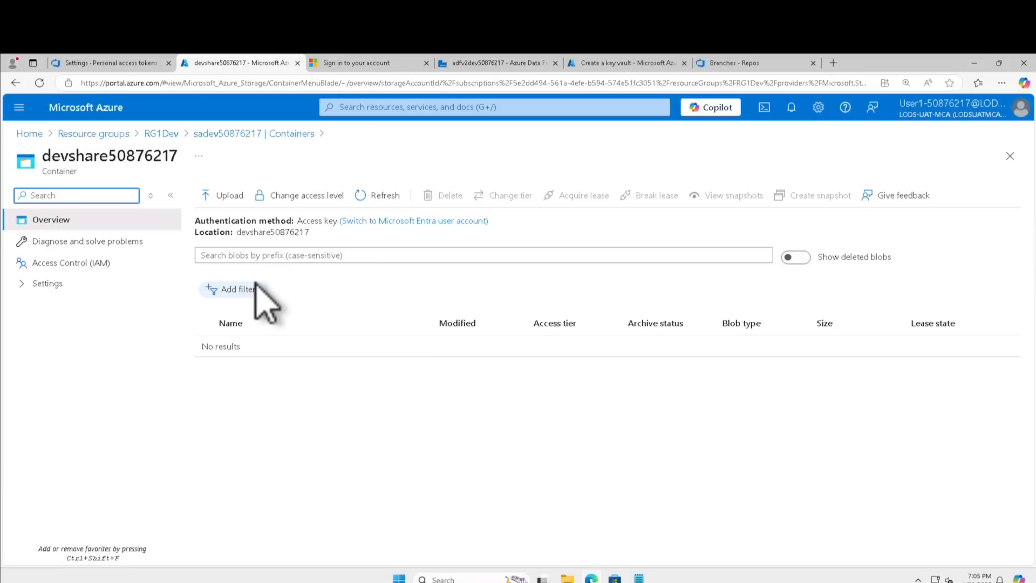
left_click(225, 196)
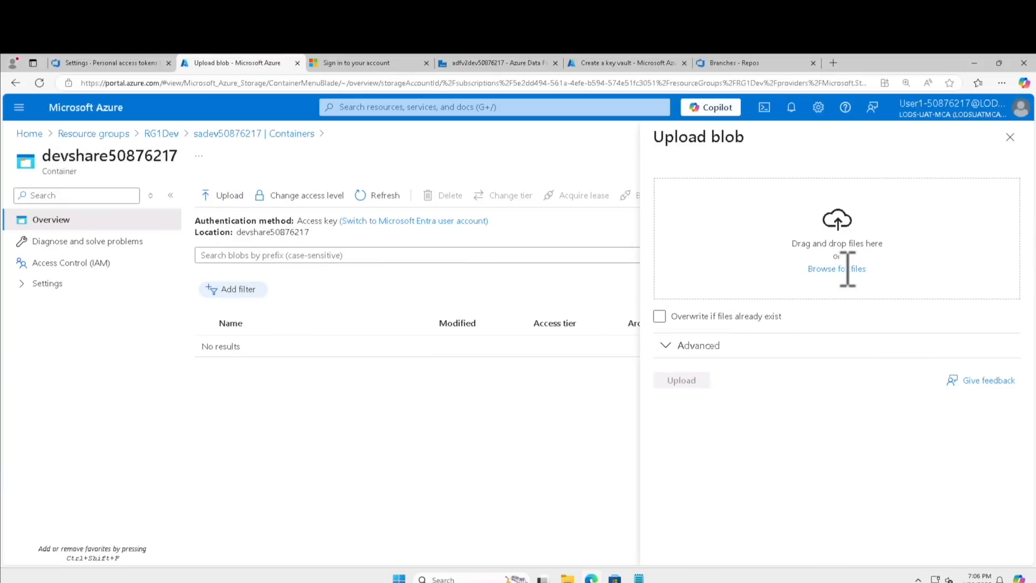
left_click(843, 269)
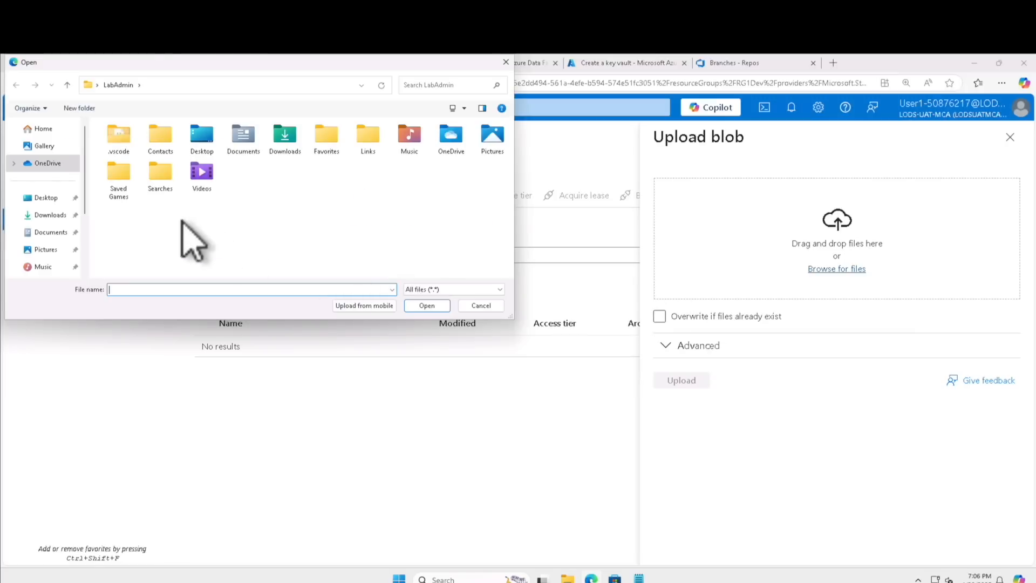
left_click(59, 199)
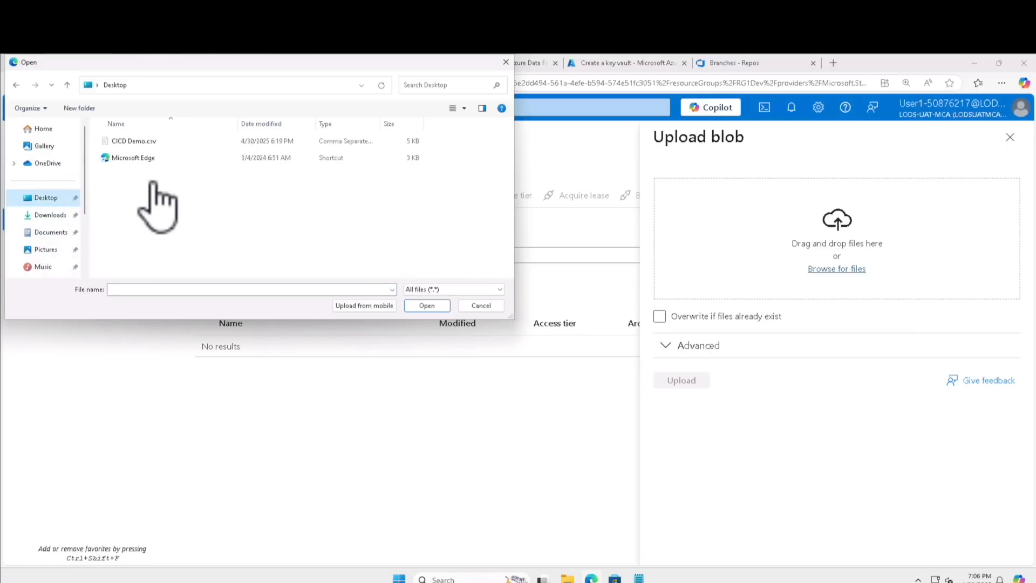
left_click(145, 142)
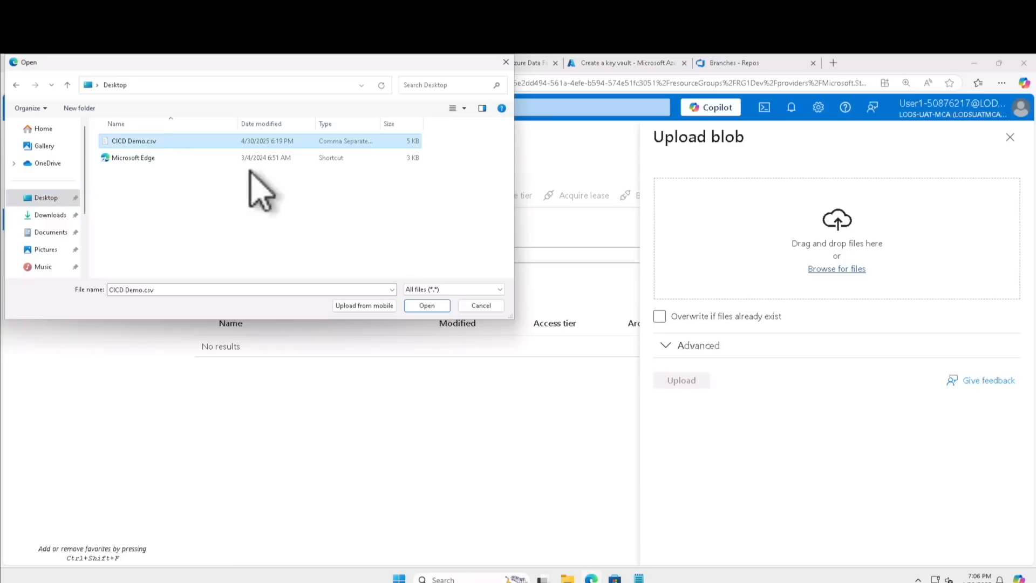
left_click(420, 306)
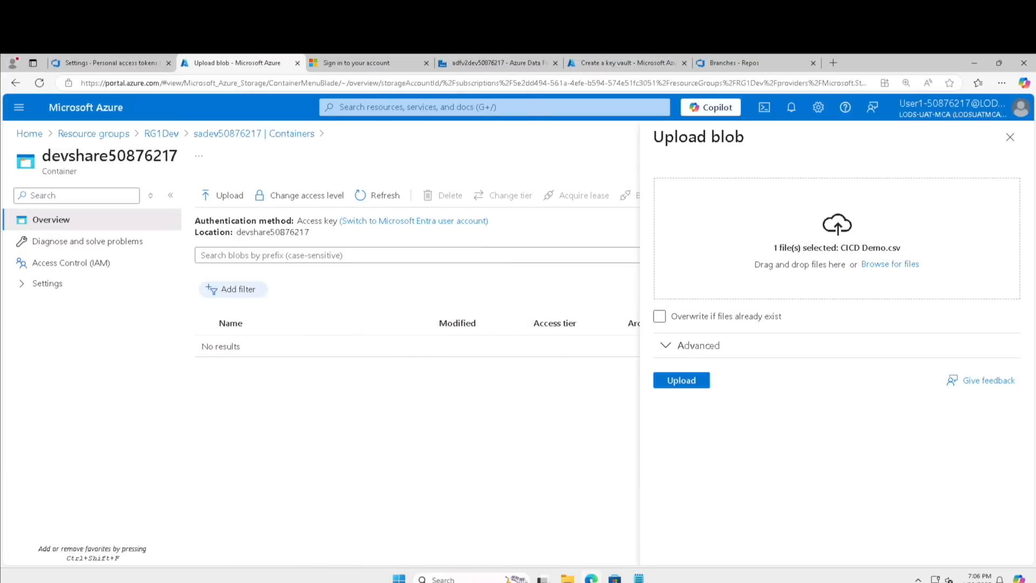
left_click(683, 380)
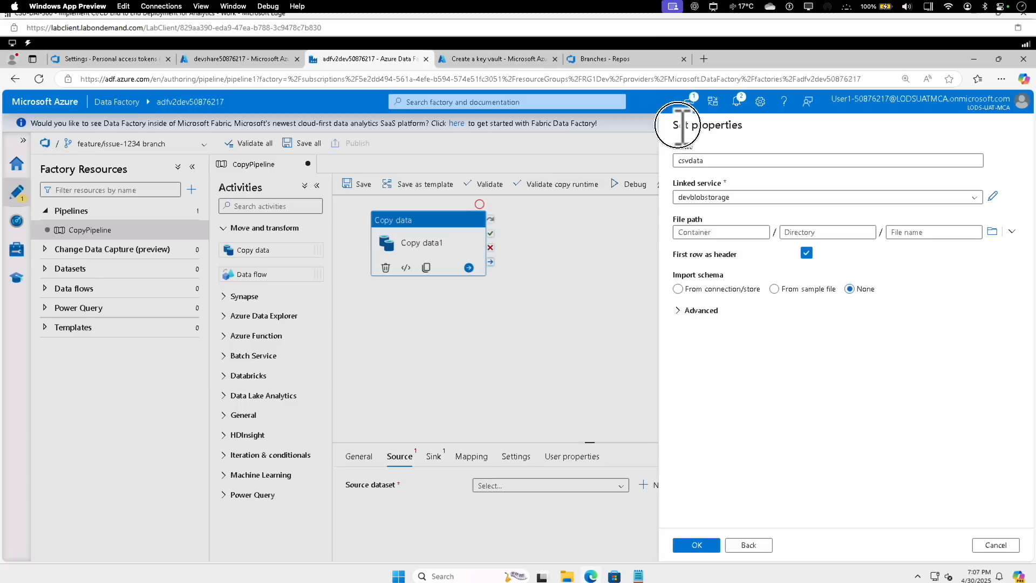
Set the csvdata dataset's file path to CICD Demo.csv in devshare50876217 and create it as the copy activity's source dataset
left_click_drag(678, 126, 745, 127)
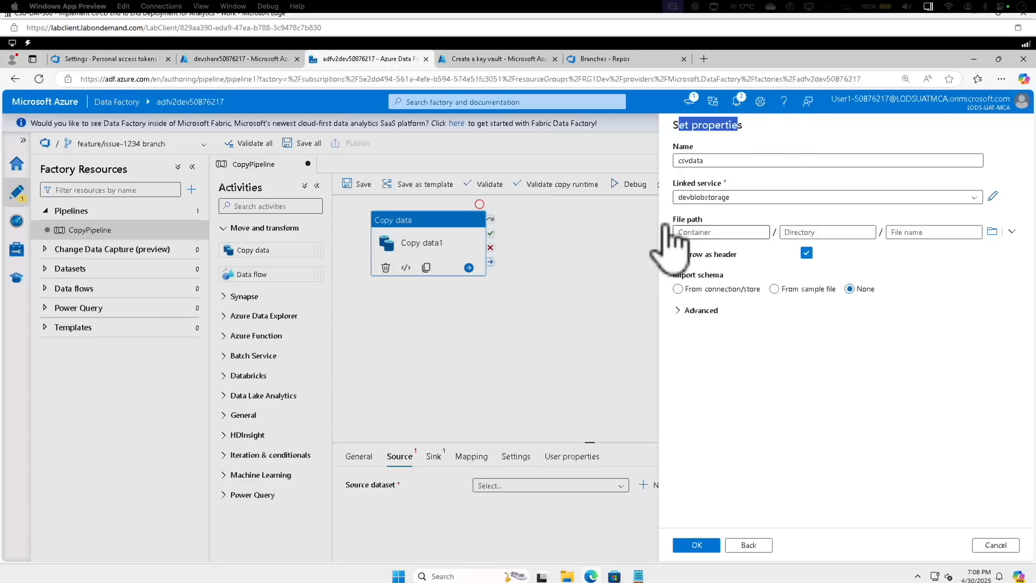
left_click(700, 216)
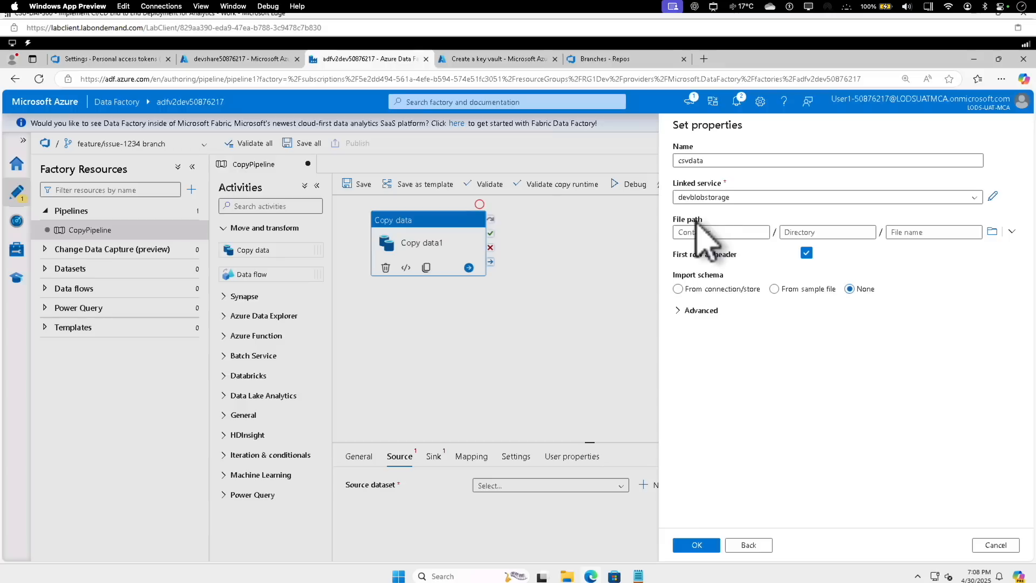
left_click(993, 232)
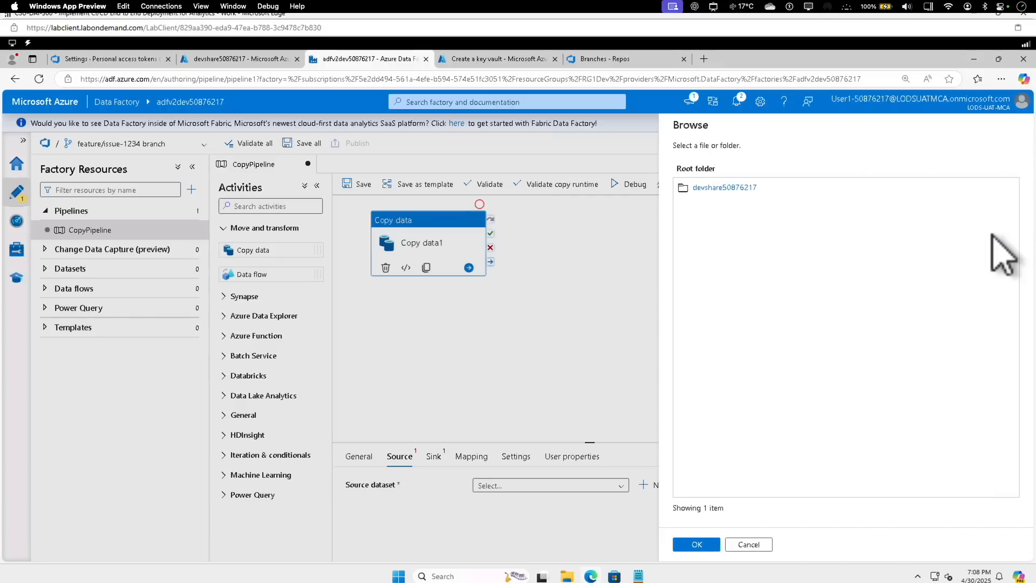
left_click(735, 189)
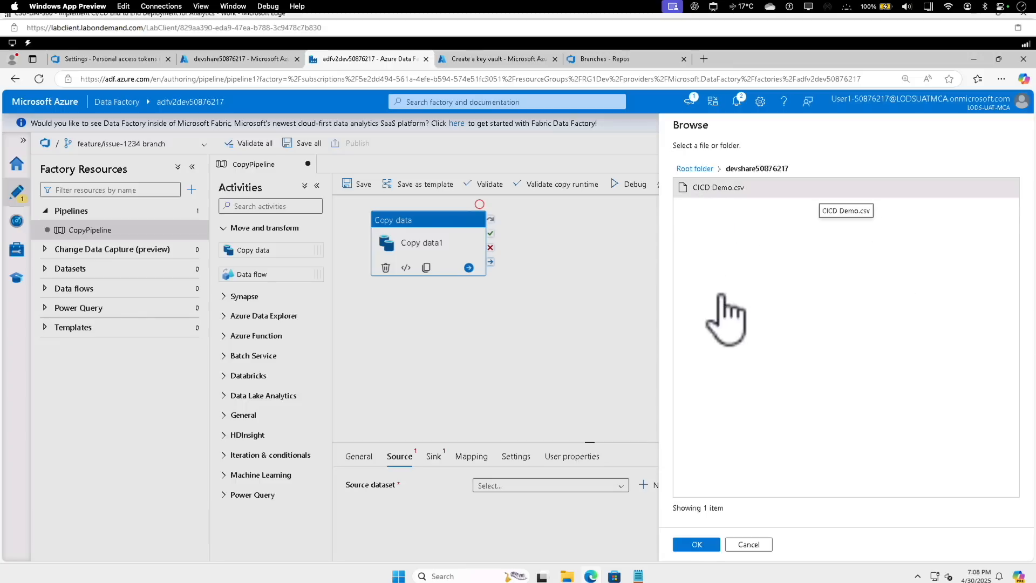
left_click(703, 547)
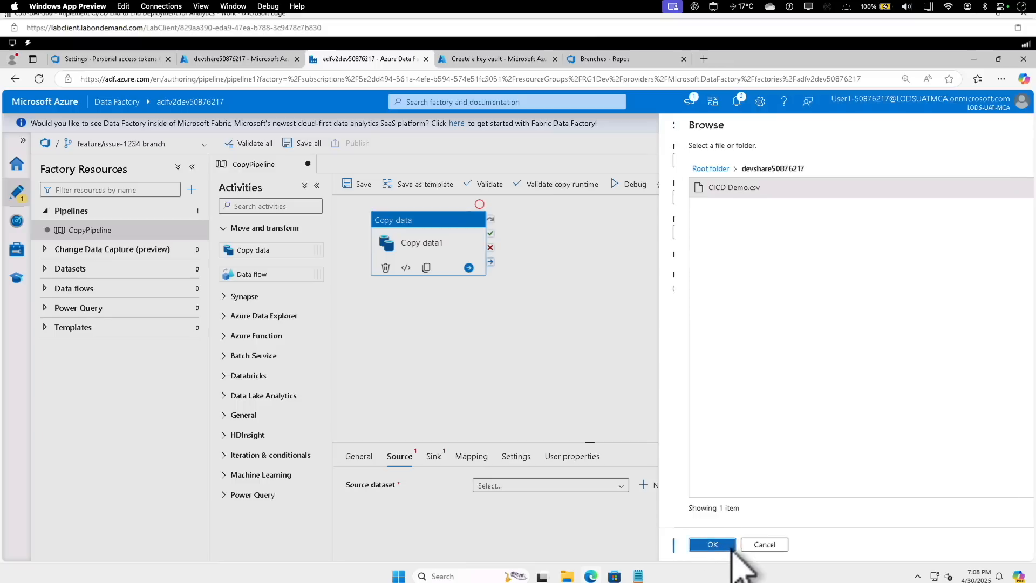
left_click(697, 545)
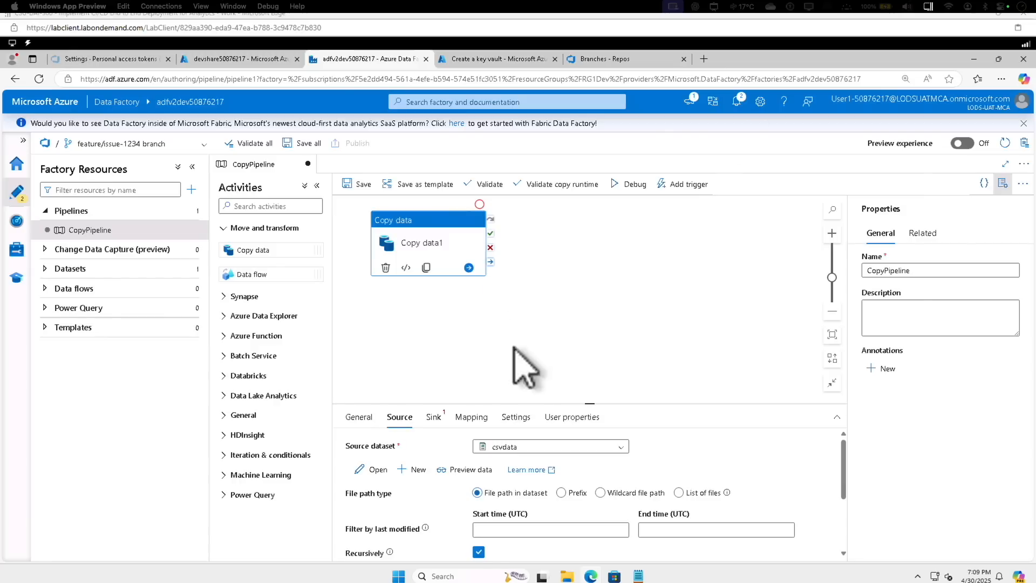
Start a new sink dataset for the copy activity, stored in Azure Blob Storage with the DelimitedText format
left_click(434, 417)
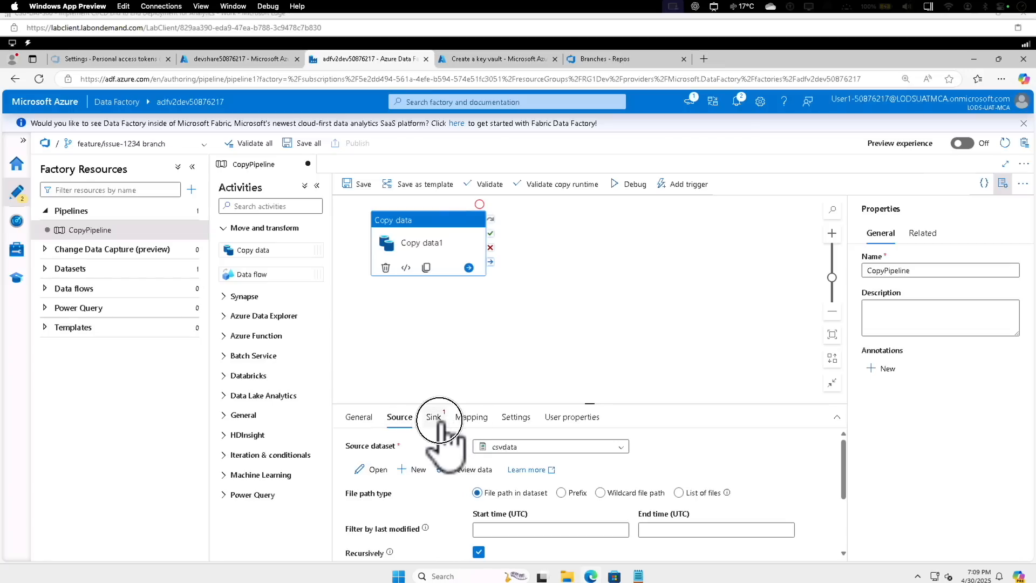
left_click(586, 447)
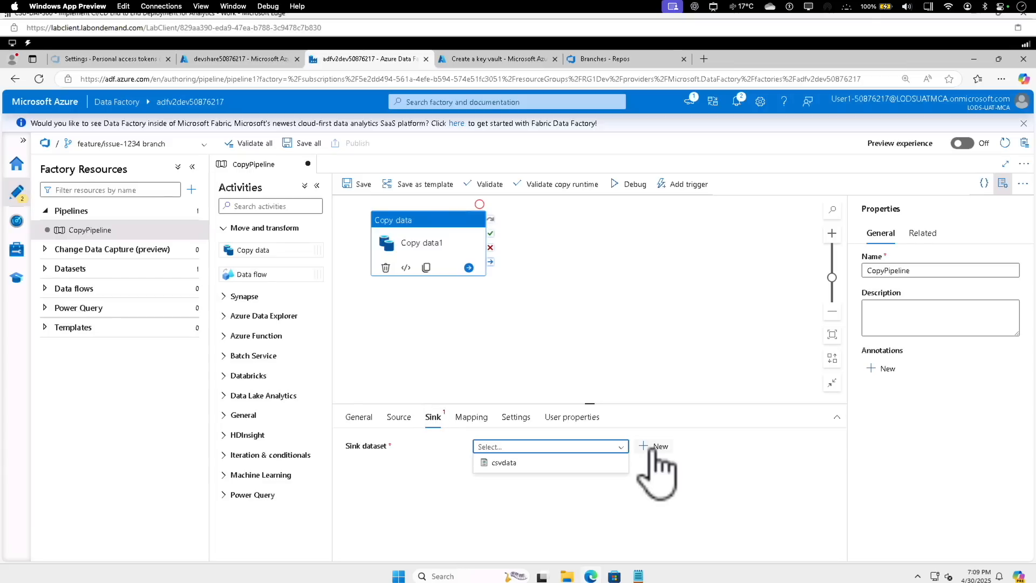
left_click(654, 448)
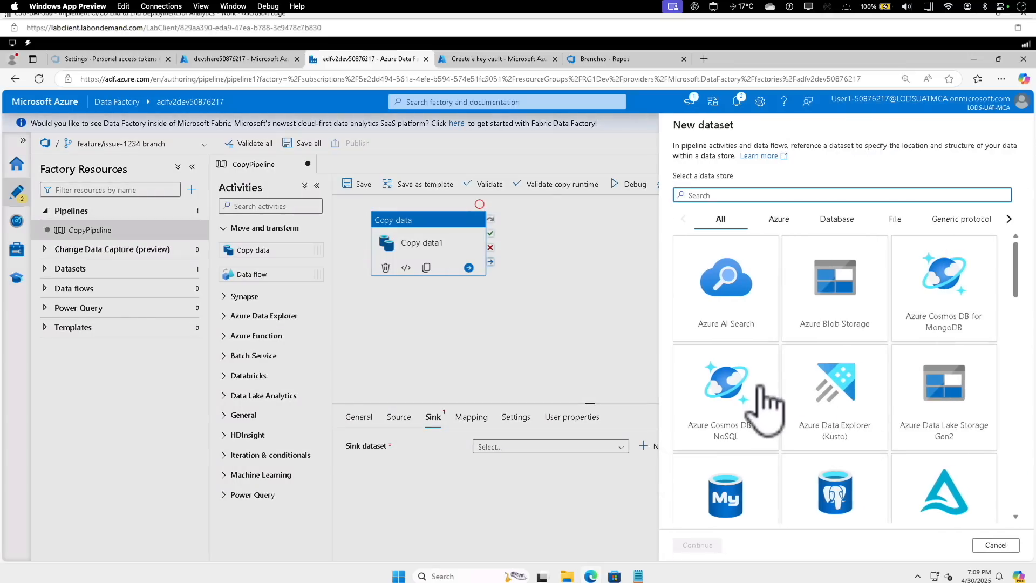
left_click(849, 305)
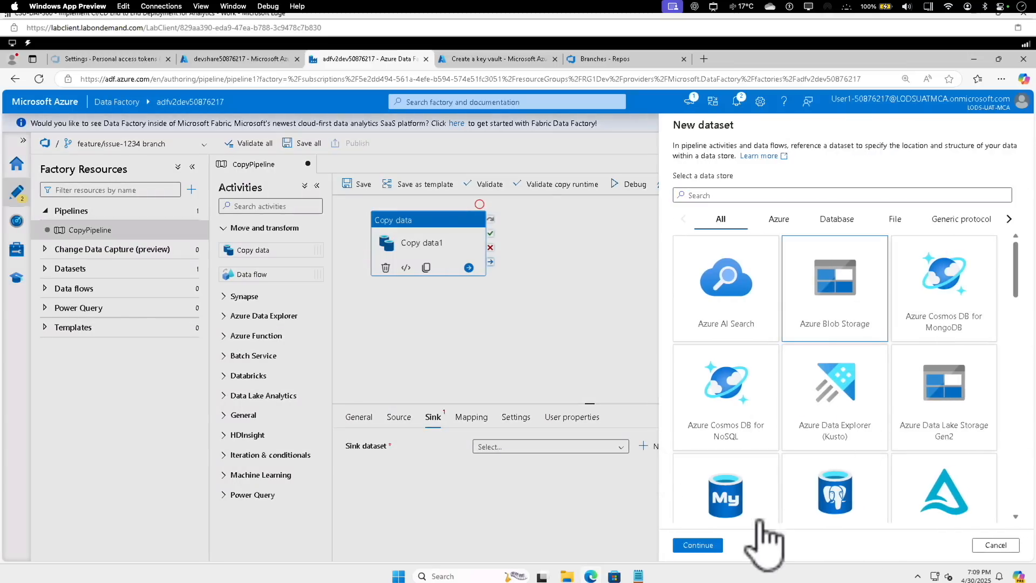
left_click(712, 545)
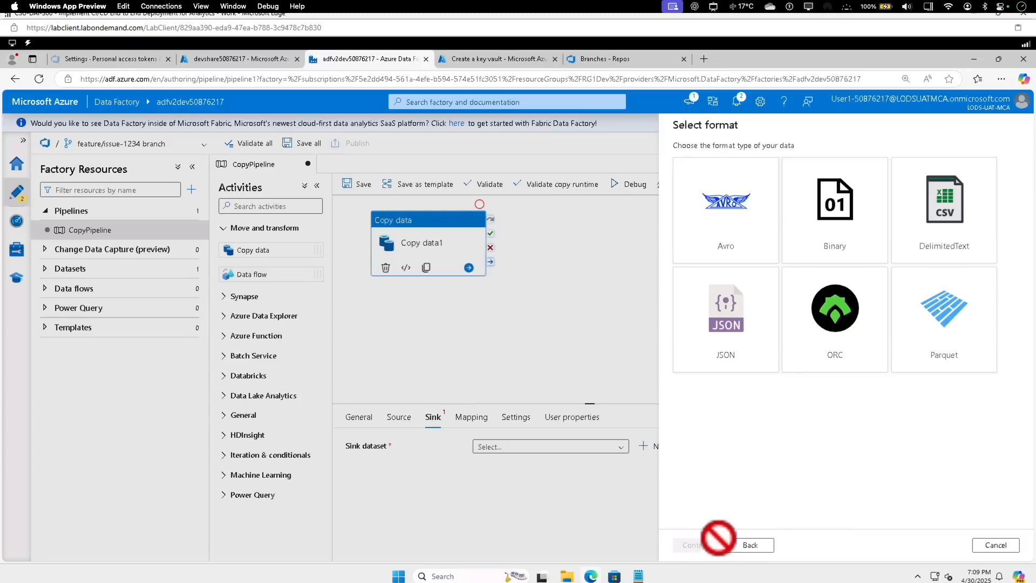
left_click(956, 238)
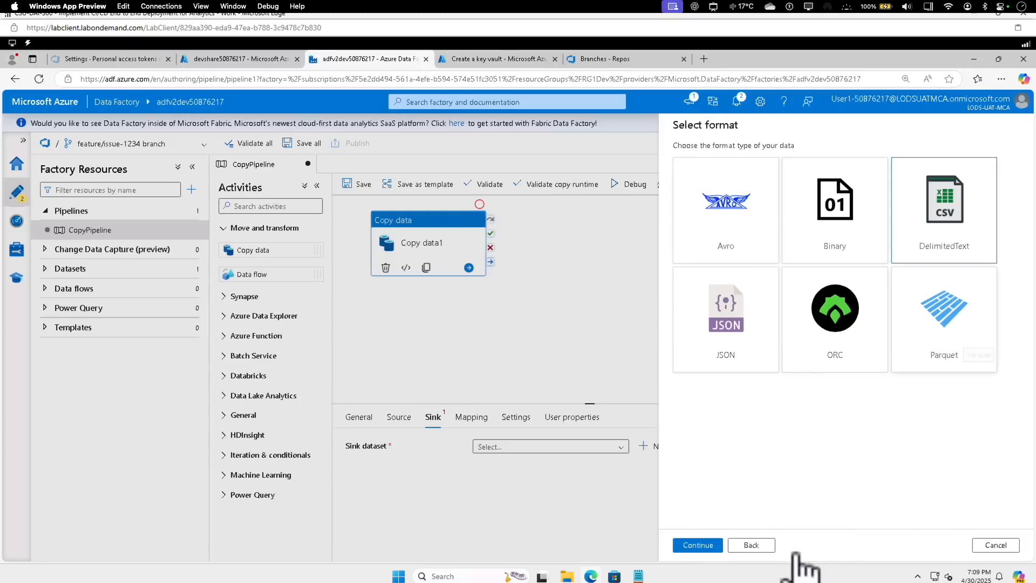
left_click(702, 546)
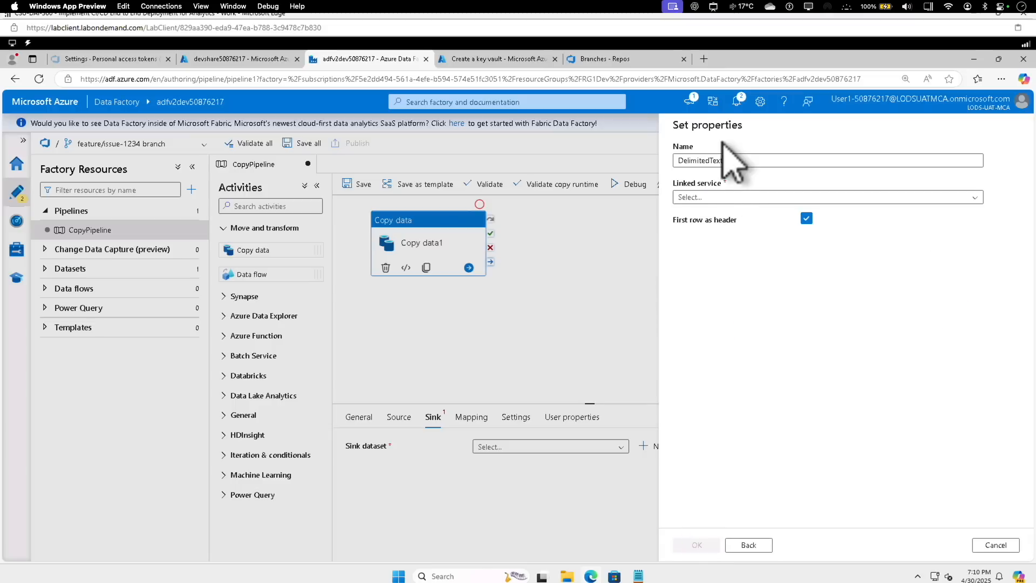
Name the new sink dataset SyncData
left_click(722, 160)
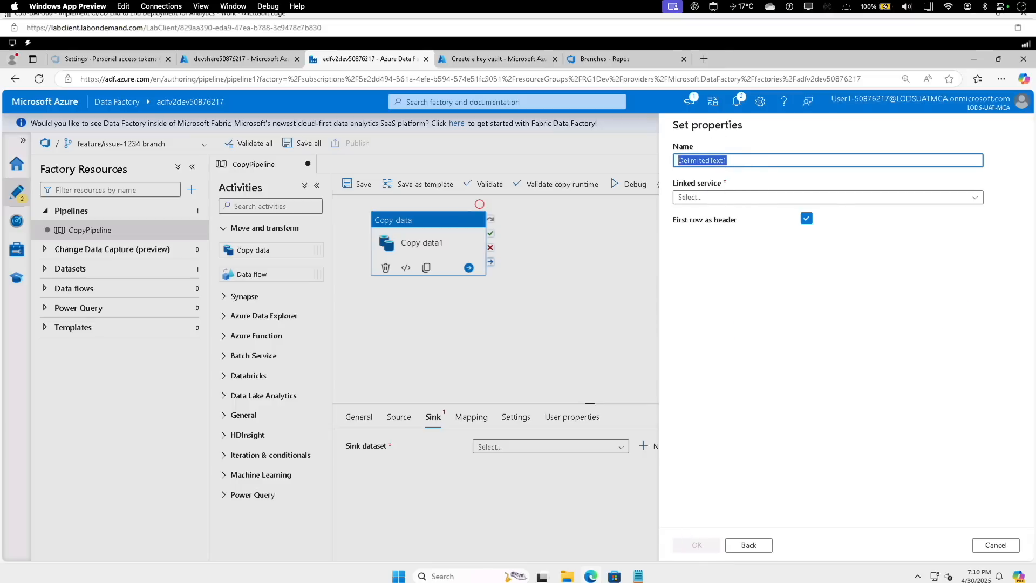
type("SyncDat")
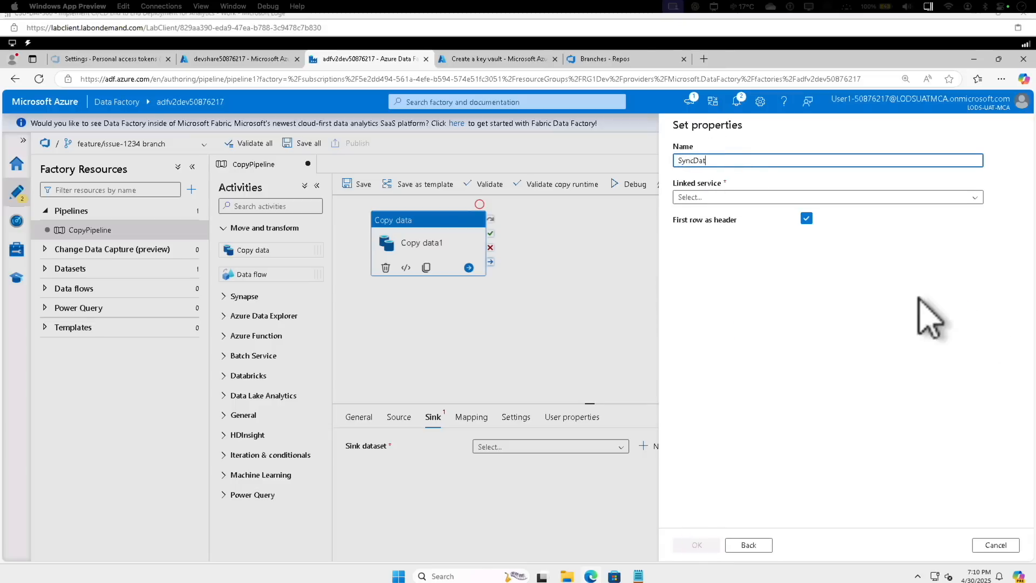
type("a")
Start a new Blob Storage linked service named prodblobstorage, described as "Linked service to the dev blob storage", with its account key from Azure Key Vault
left_click(745, 197)
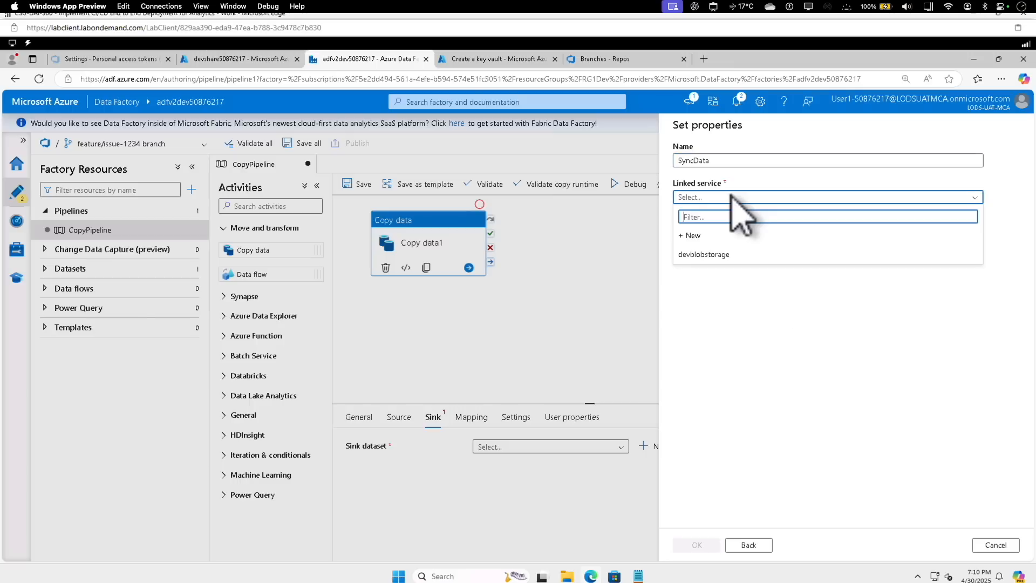
left_click(716, 237)
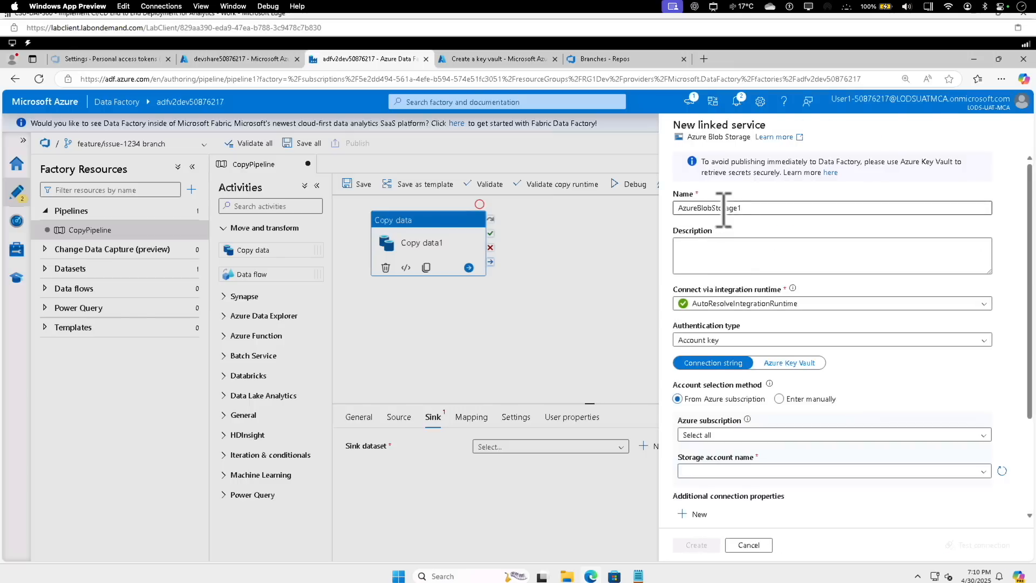
double_click(723, 208)
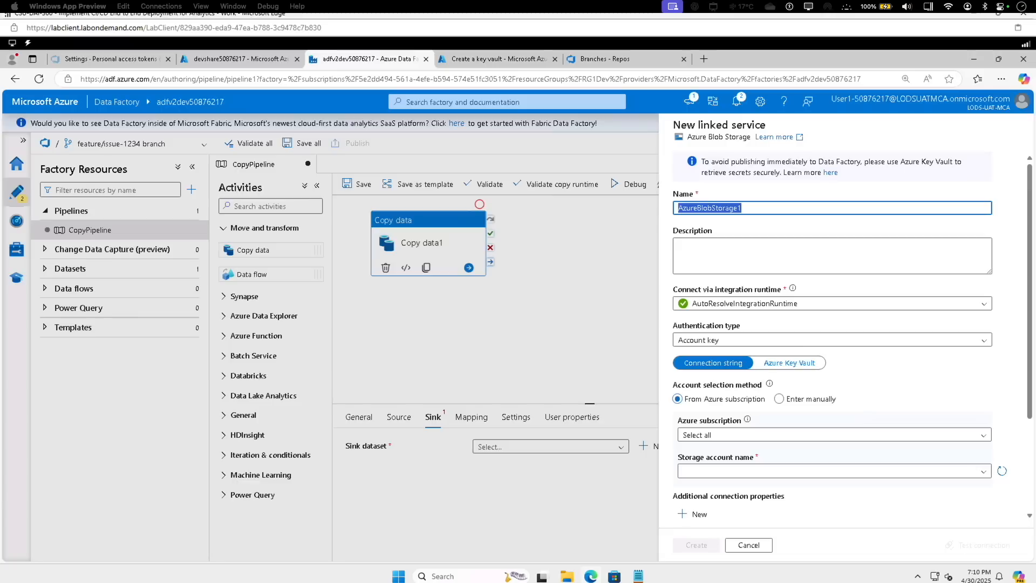
type("prodblobst")
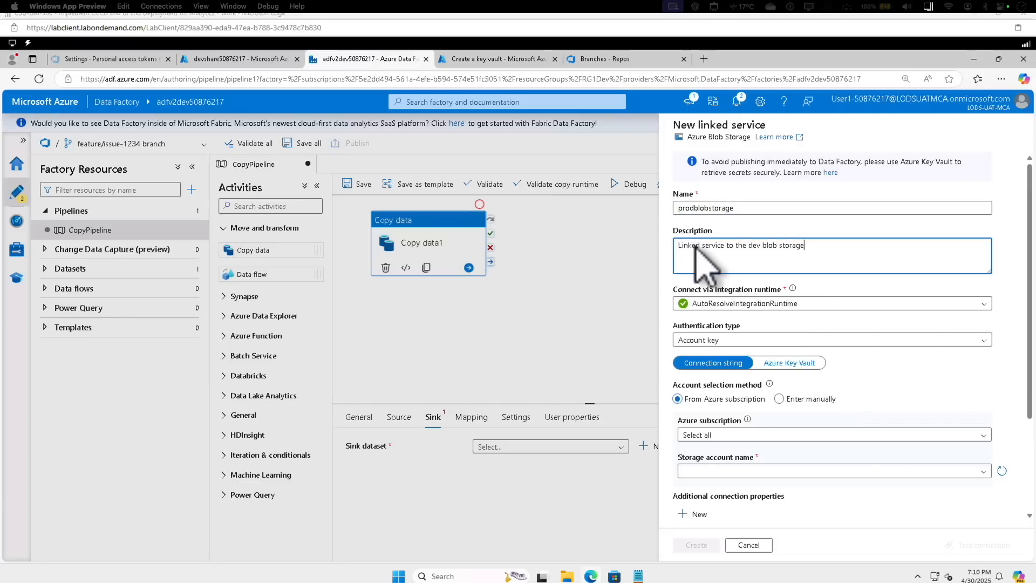
left_click(813, 250)
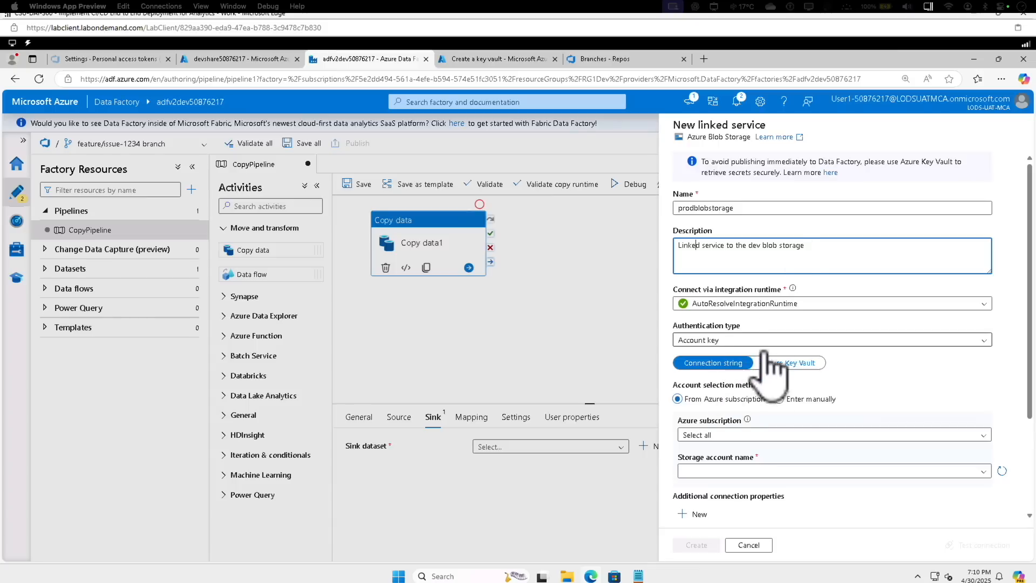
left_click(788, 365)
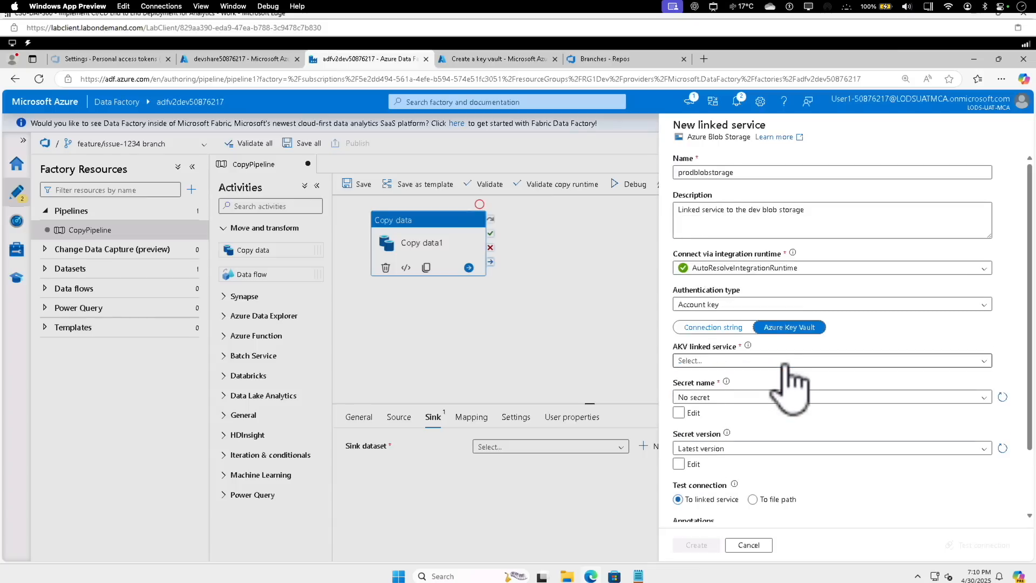
Create a Key Vault linked service named KVserviceProd for the prodkeys50876217 vault in the CSUDevOps-lod50514536 subscription
left_click(717, 362)
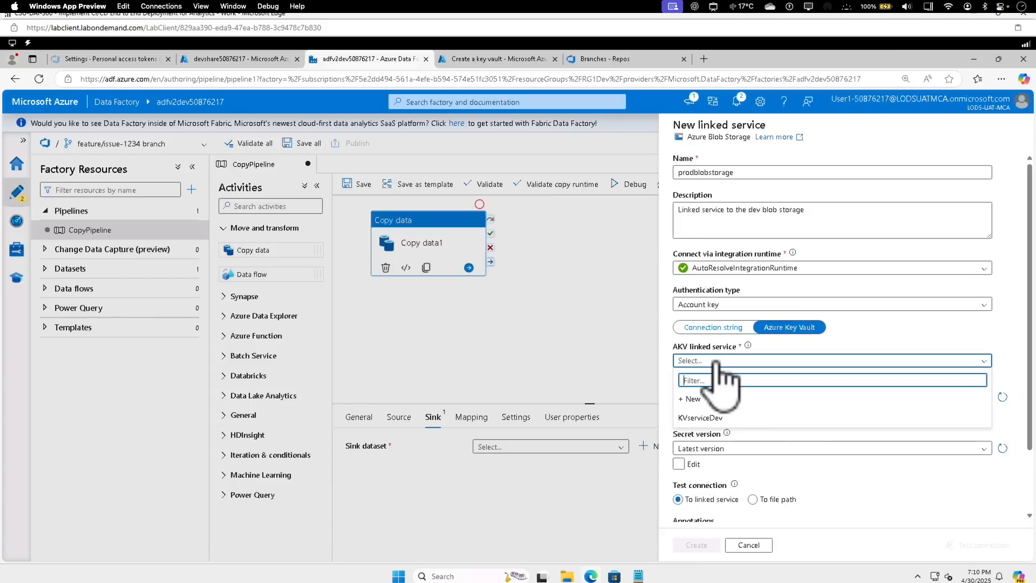
left_click(703, 399)
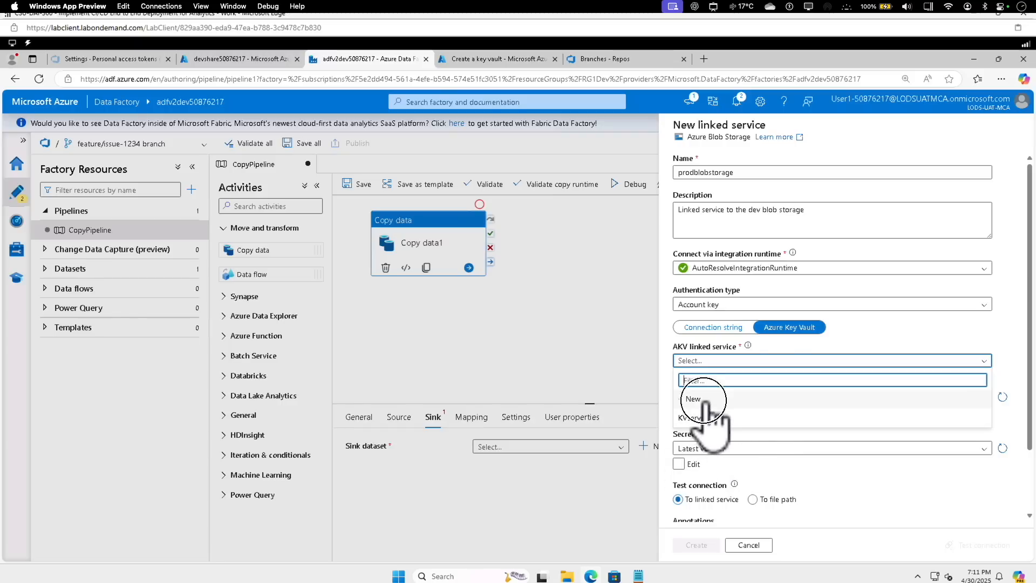
left_click(725, 172)
type("KVs")
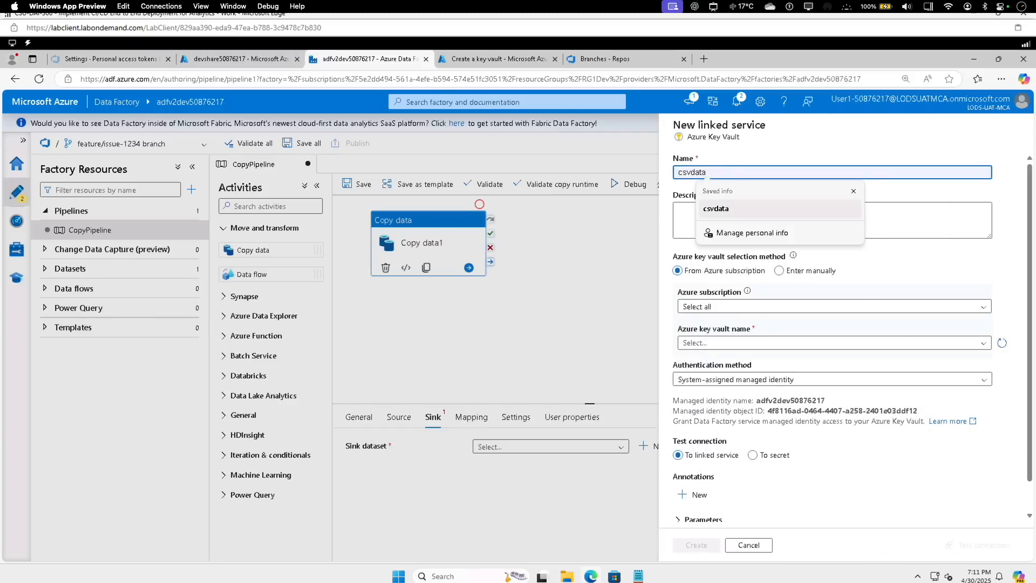
type("ervi")
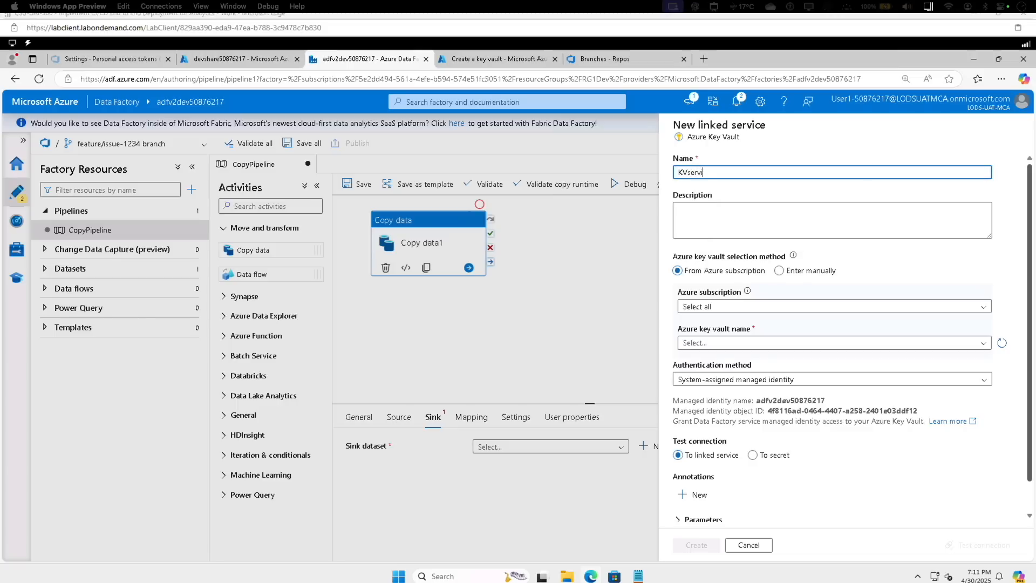
type("ceProd")
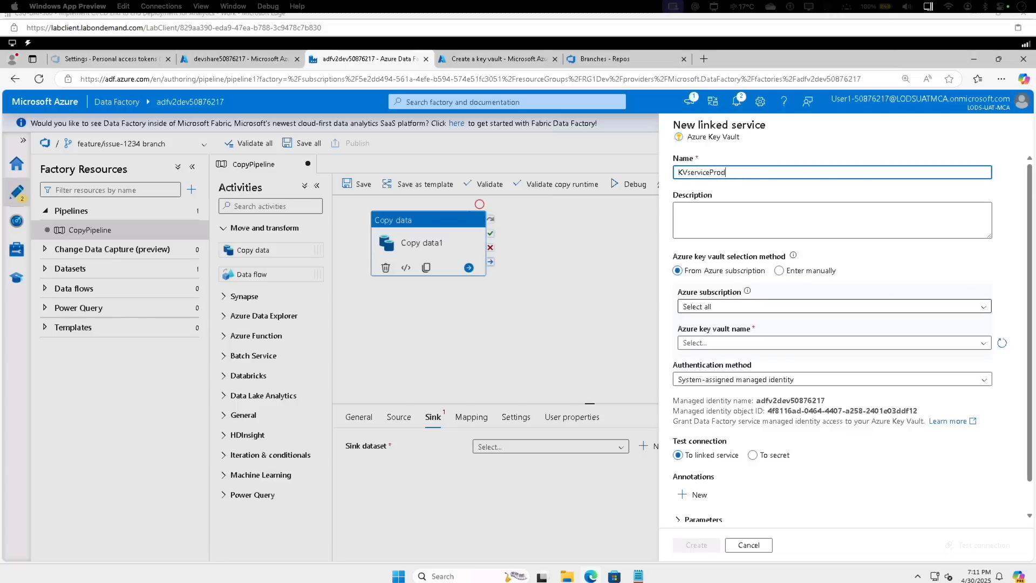
left_click(721, 306)
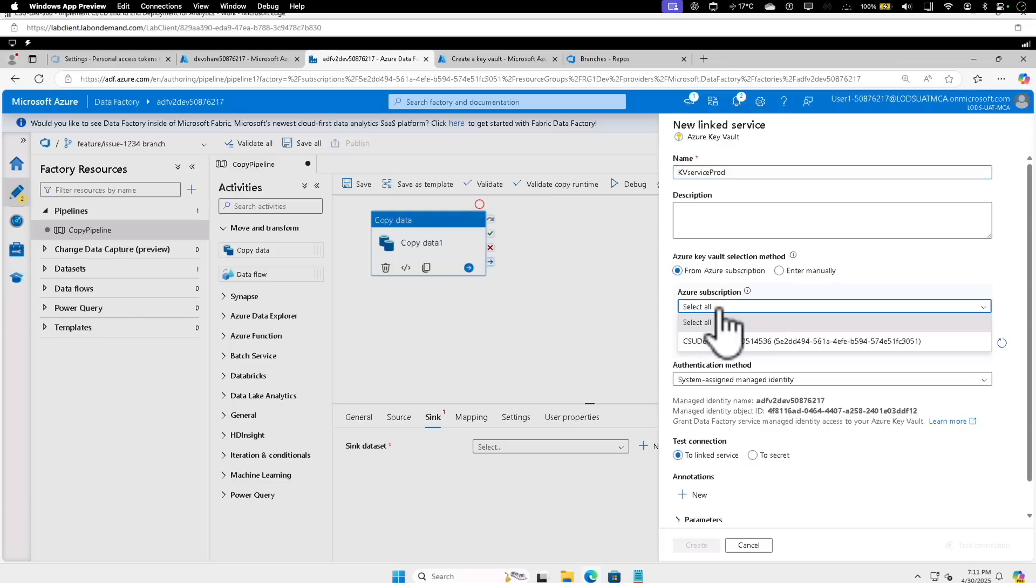
left_click(718, 341)
left_click(717, 343)
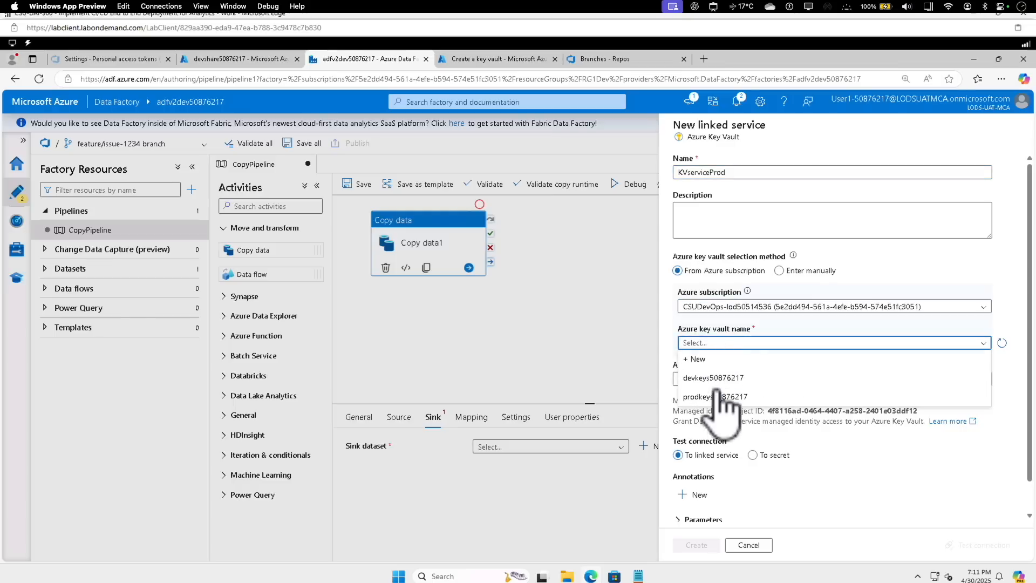
left_click(713, 397)
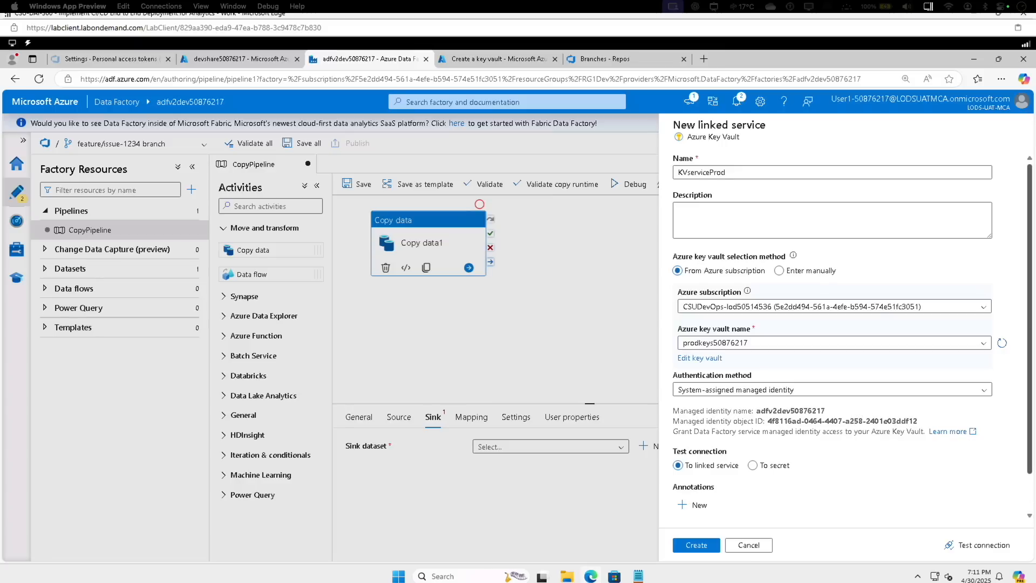
left_click(696, 546)
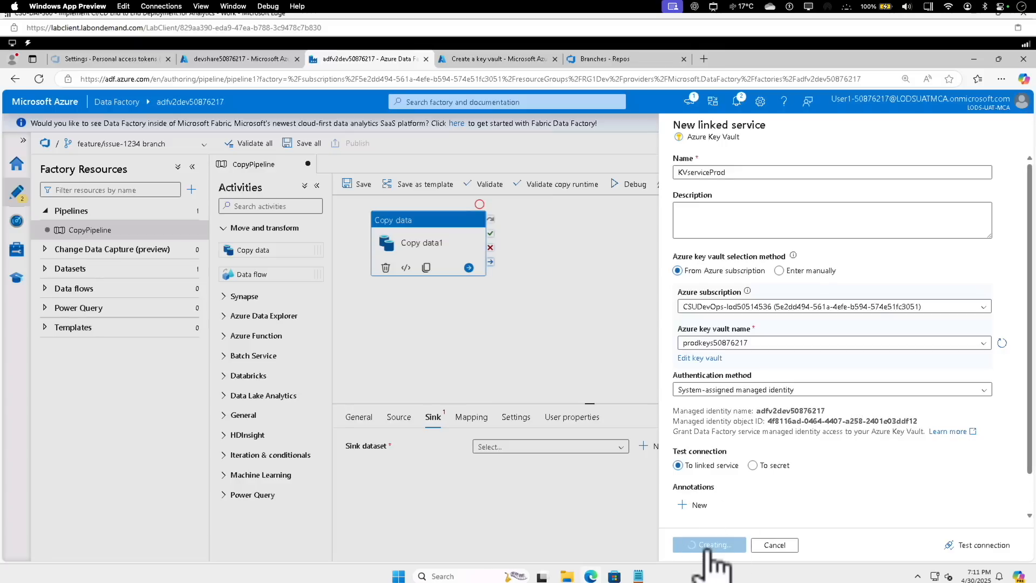
Switch to the Azure portal and open the access policies of the prodkeys50876217 key vault in the RG1Prod resource group
left_click(497, 60)
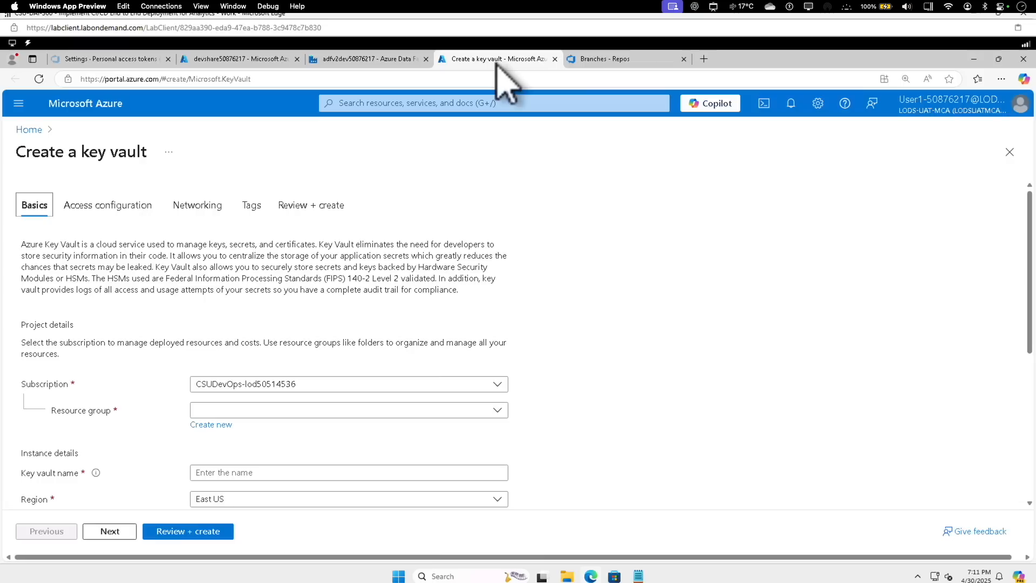
left_click(27, 129)
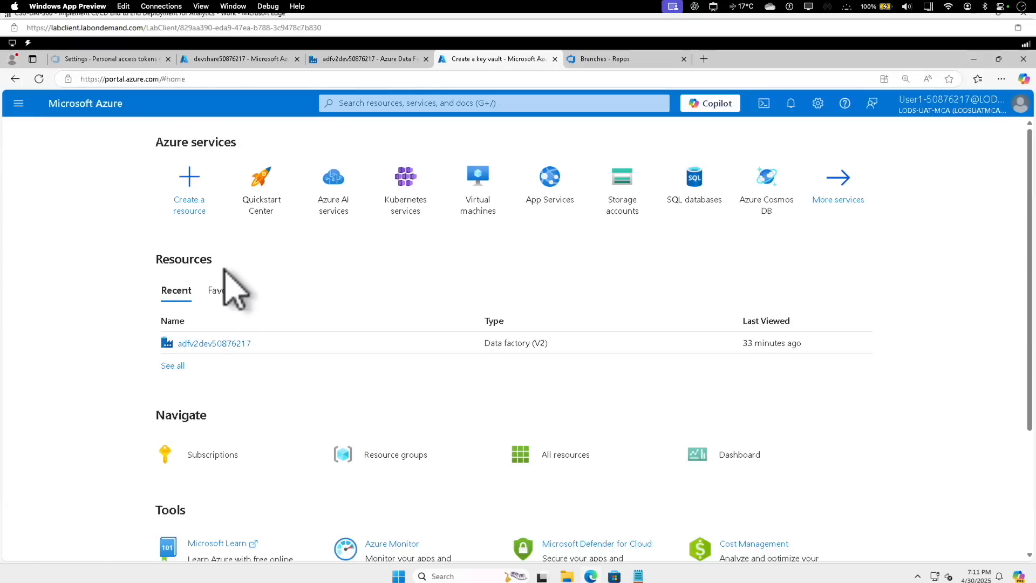
left_click(346, 454)
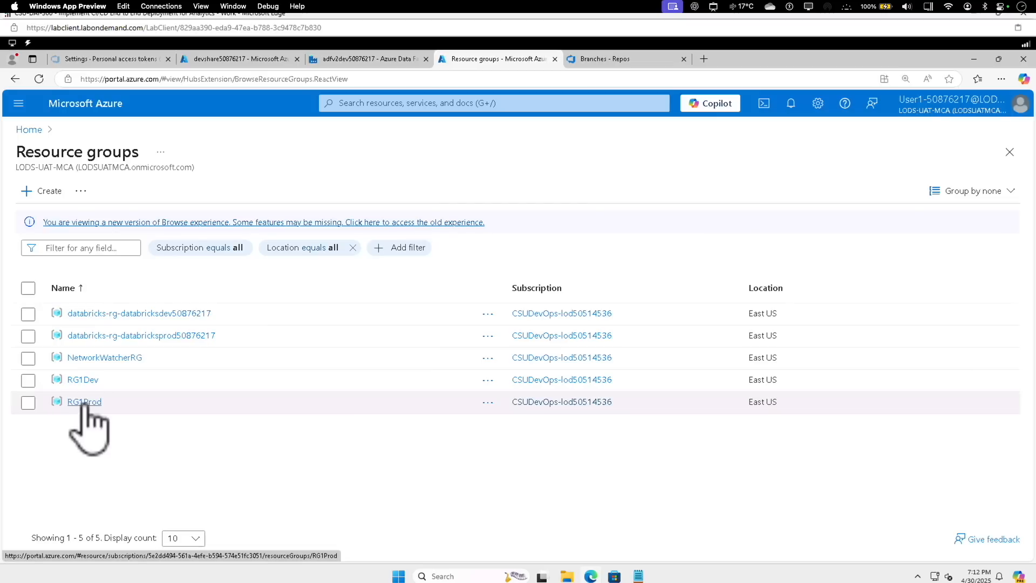
left_click(85, 403)
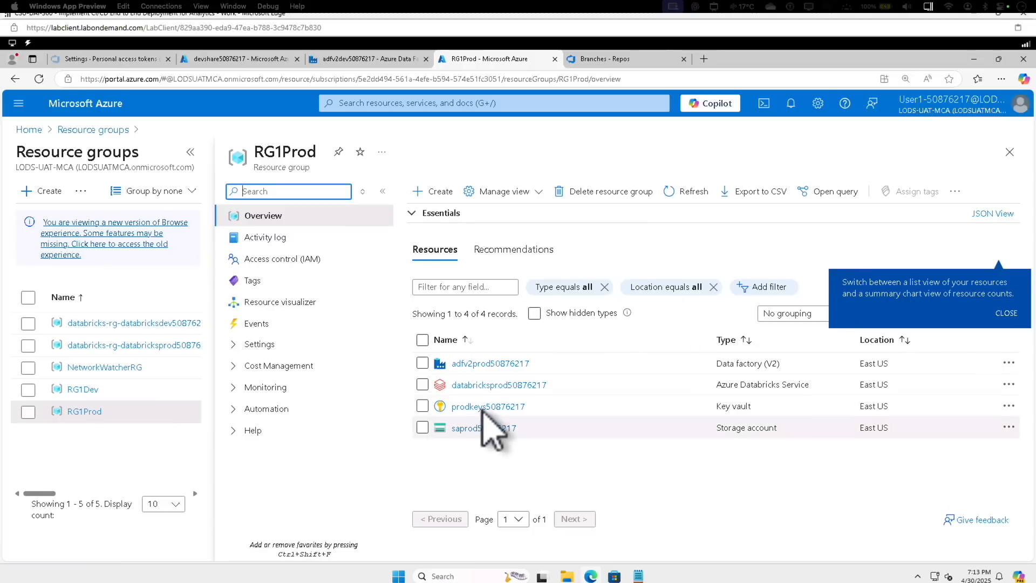
left_click(484, 407)
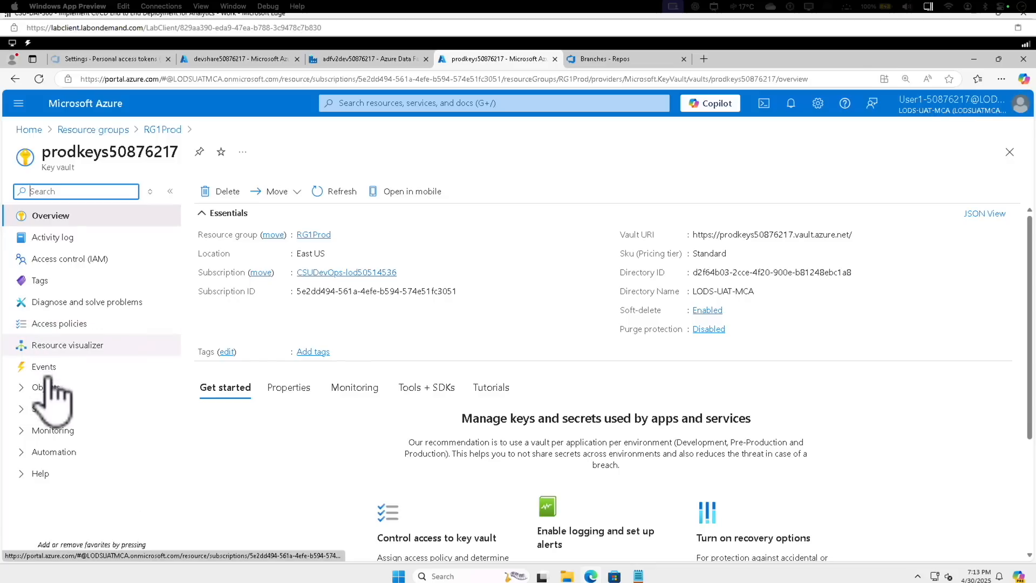
left_click(78, 324)
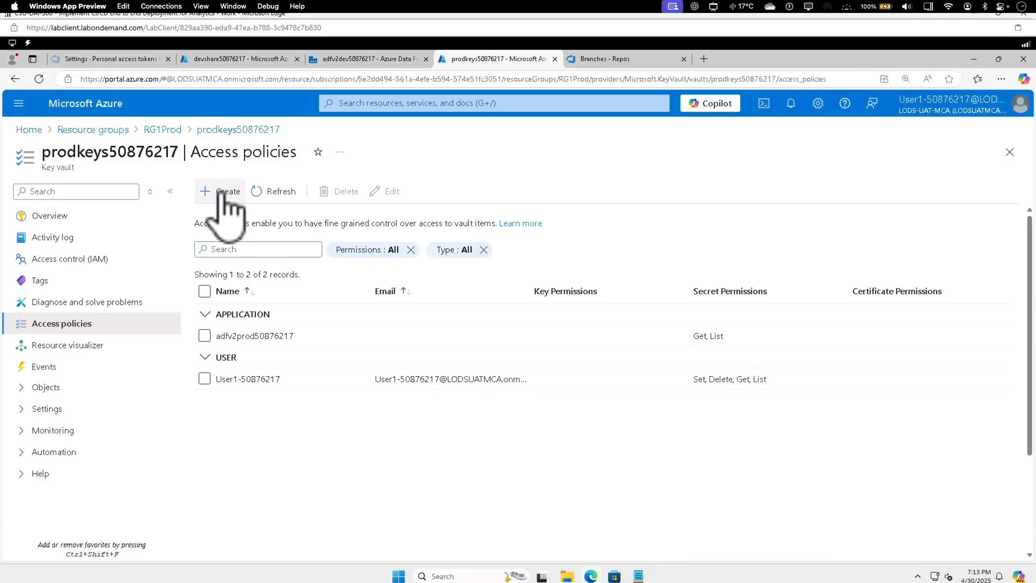
Start a new access policy for the key vault using the Key, Secret, & Certificate Management permissions template
left_click(226, 192)
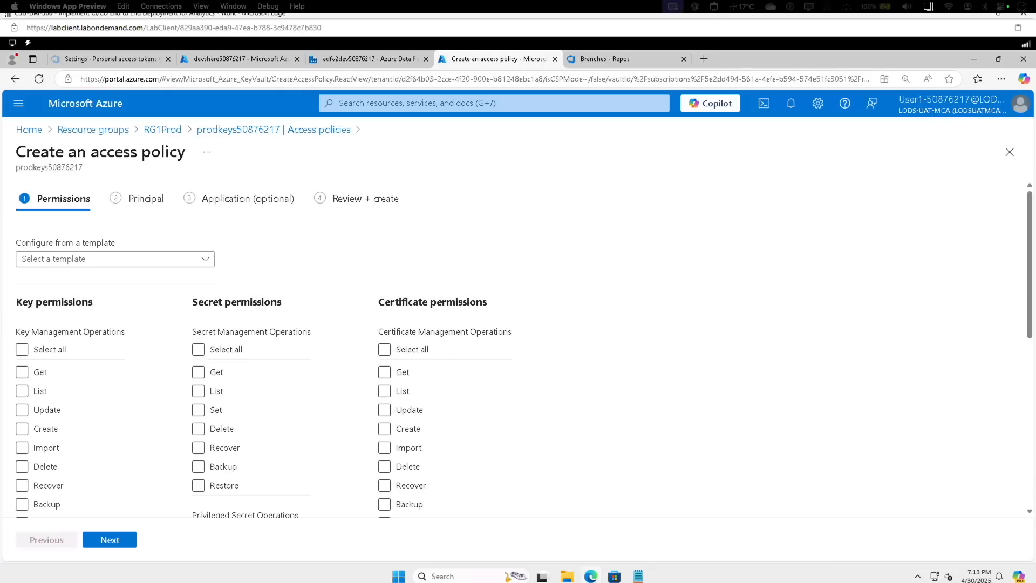
left_click(100, 260)
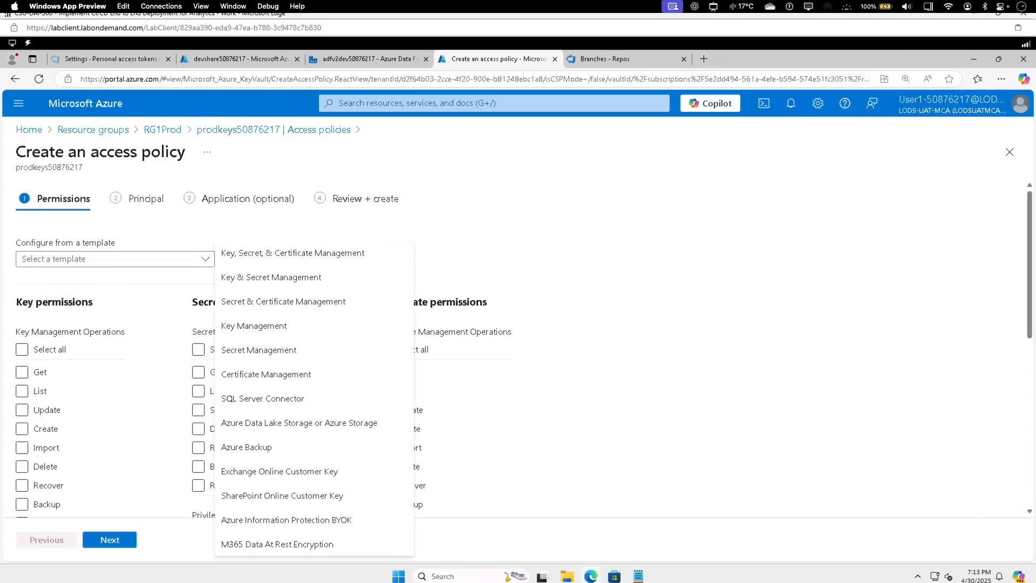
left_click(273, 254)
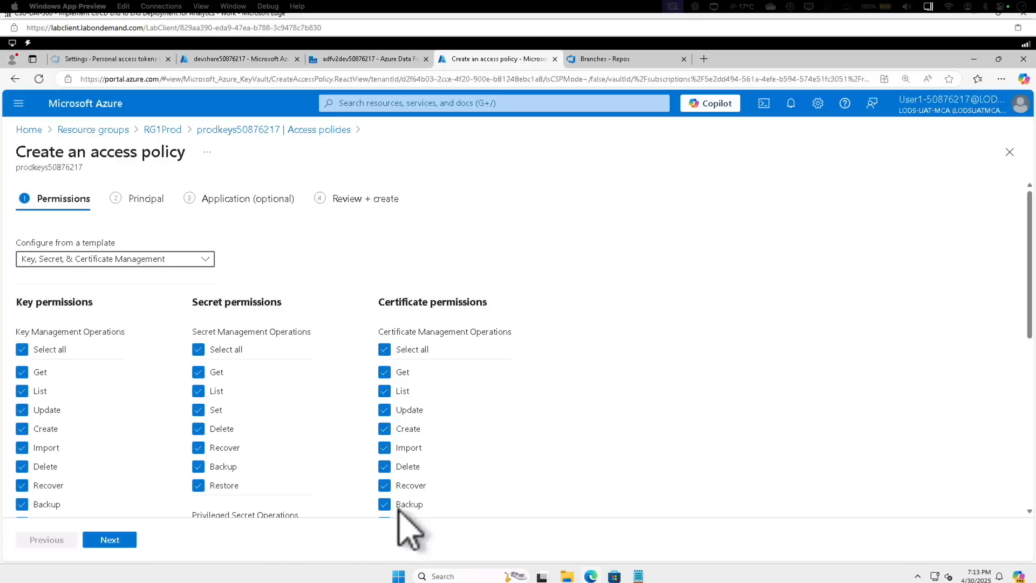
left_click(109, 539)
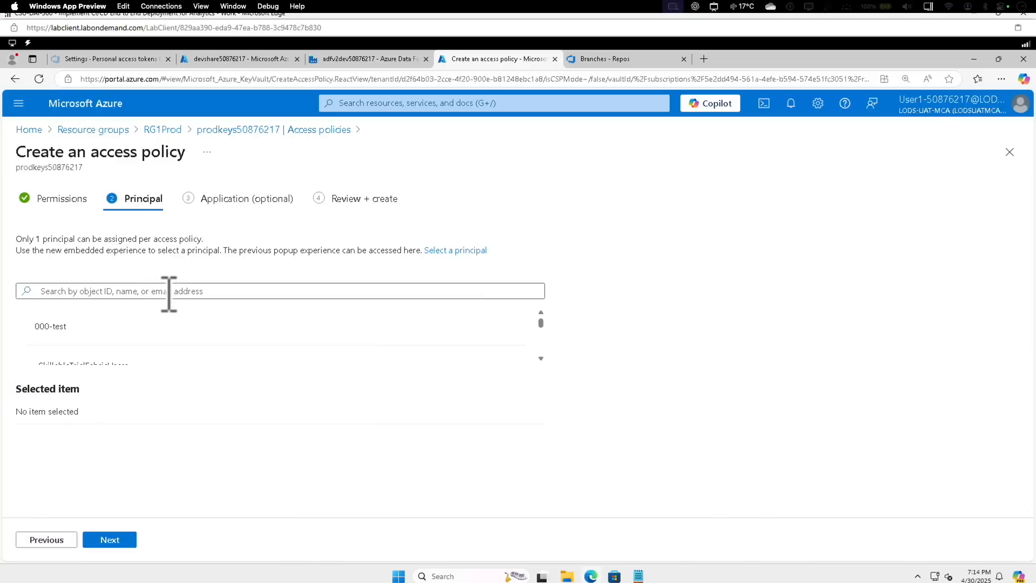
Assign adfv2dev50876217 as the access policy's principal and create the policy
left_click(169, 291)
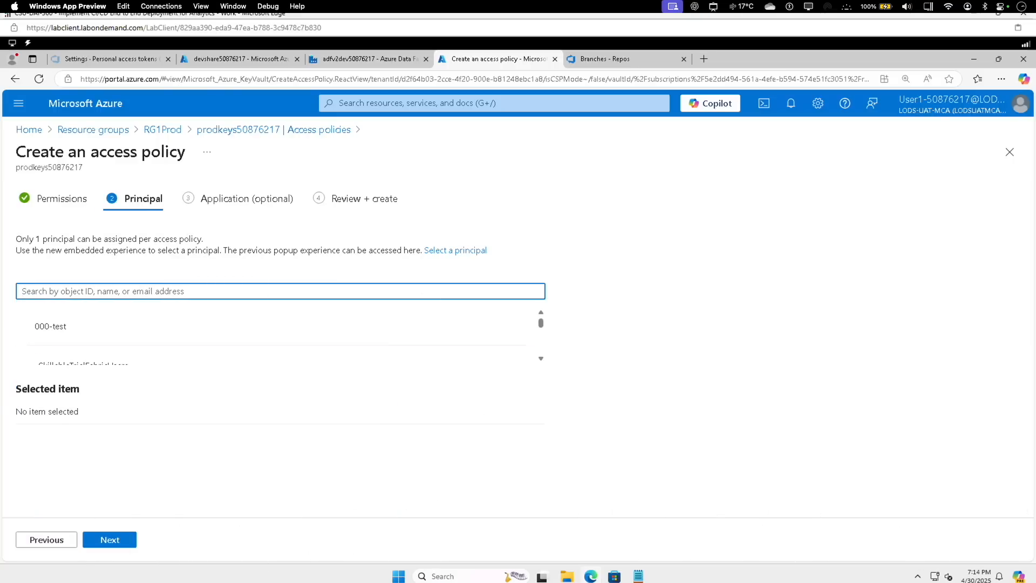
type("adfv2dev50876217")
left_click(123, 327)
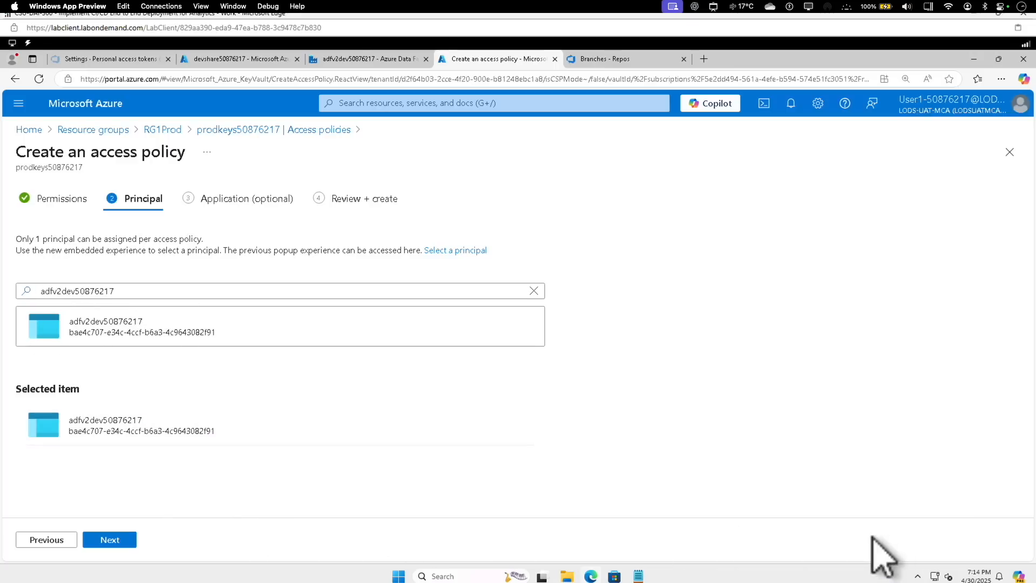
left_click(129, 540)
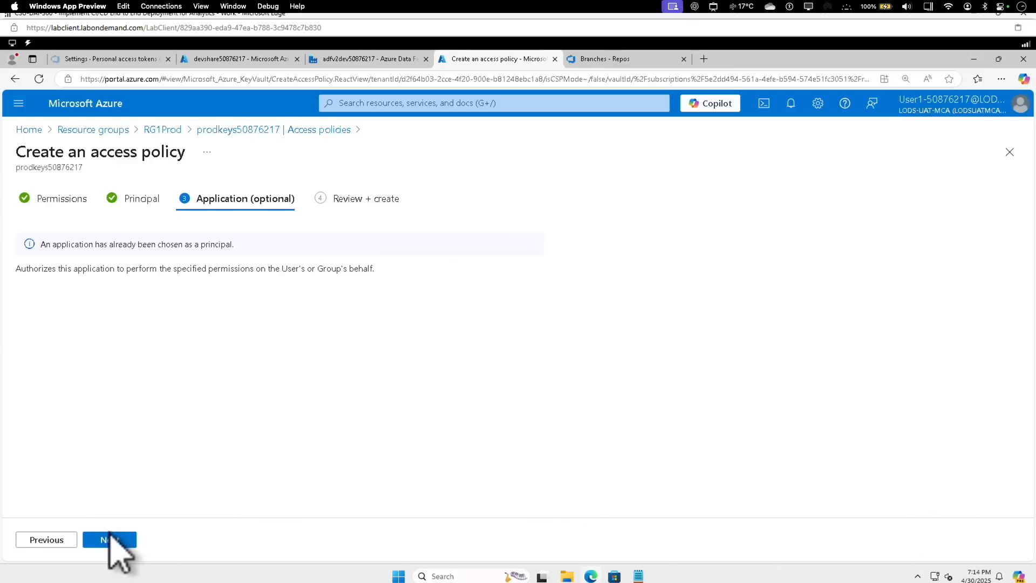
left_click(111, 538)
left_click(111, 540)
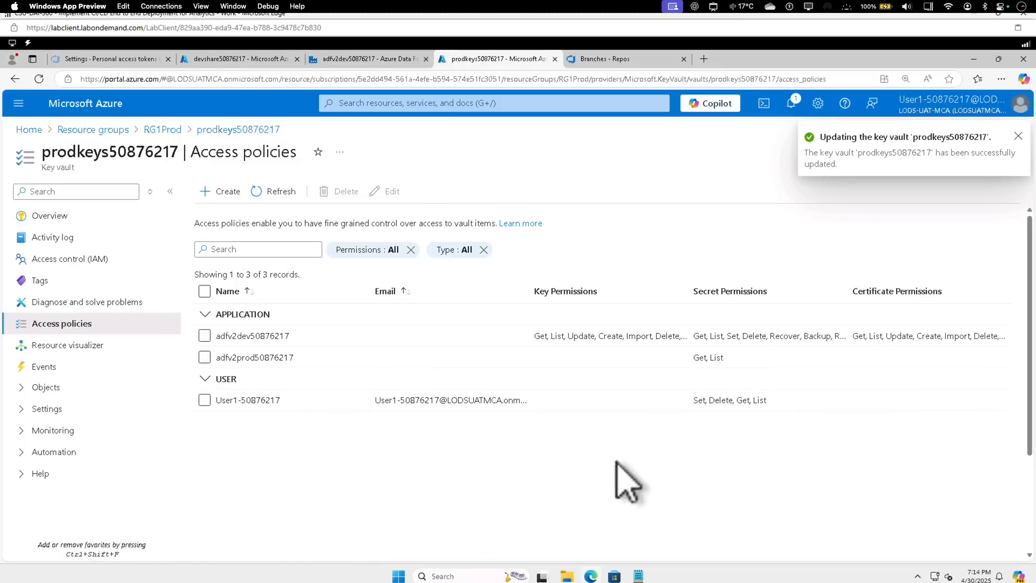
Return to Data Factory, refresh the secret list for prodblobstorage and choose ProdConnectionString as the secret name
left_click(336, 60)
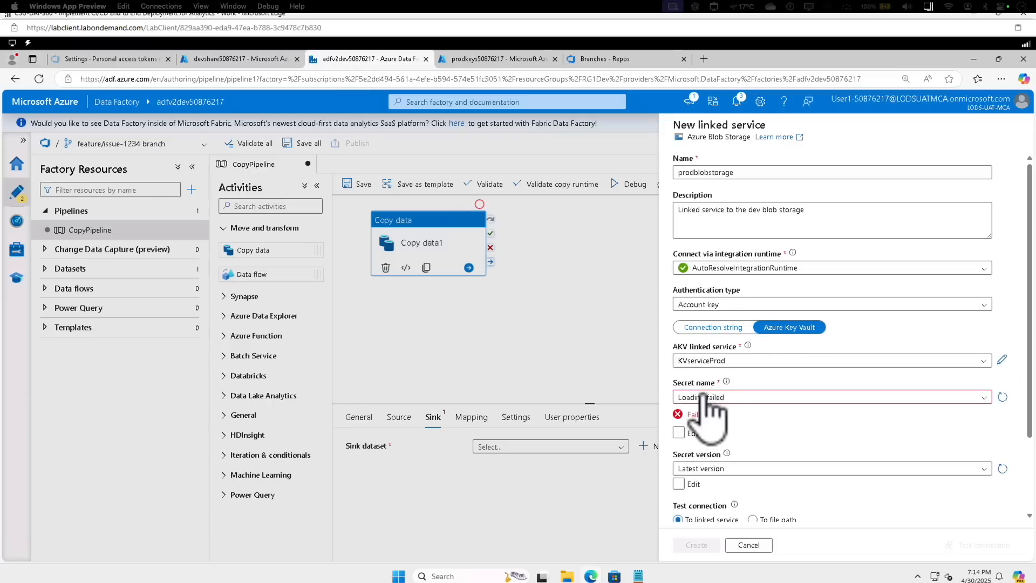
left_click(1003, 397)
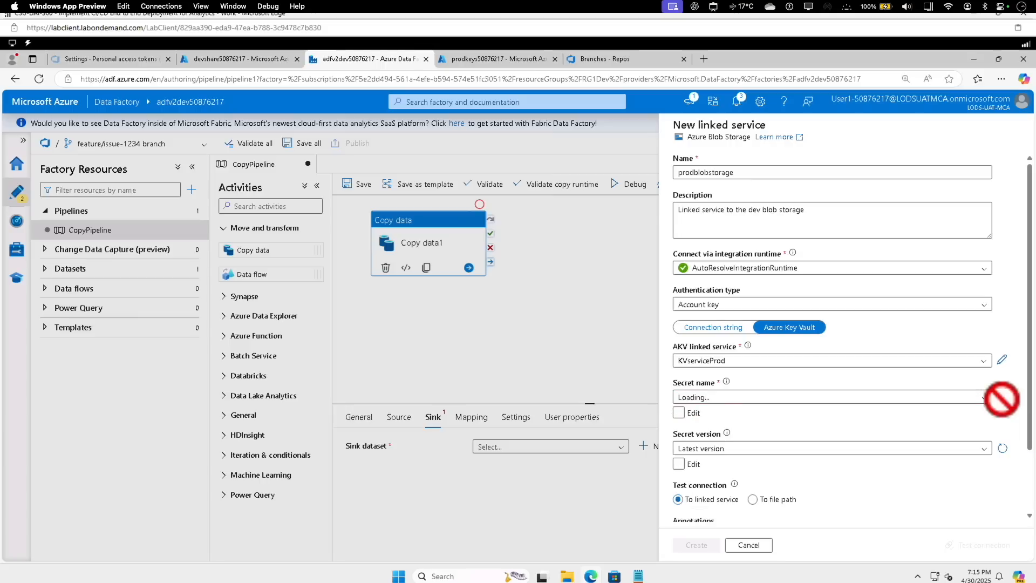
left_click(986, 399)
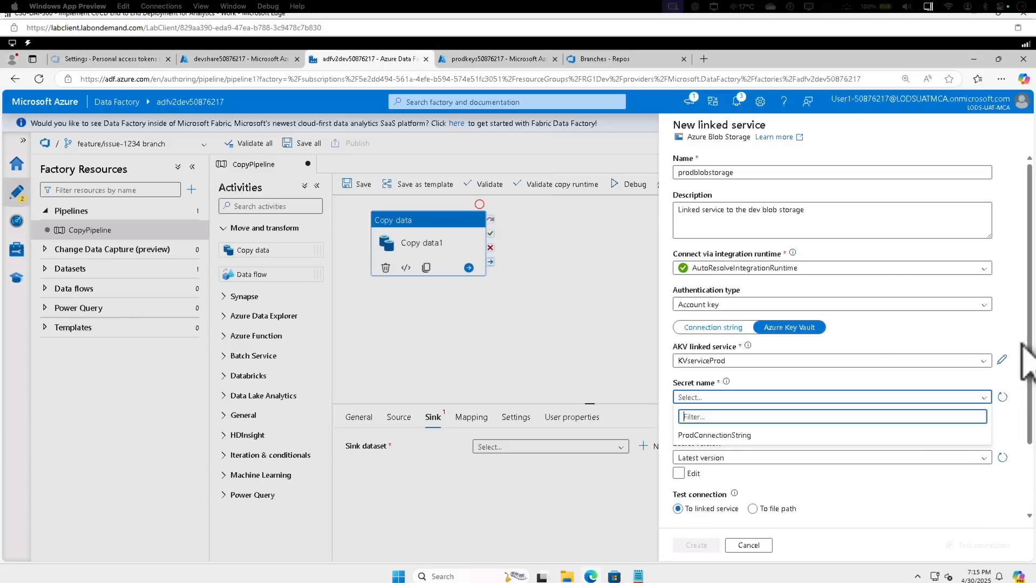
left_click(717, 435)
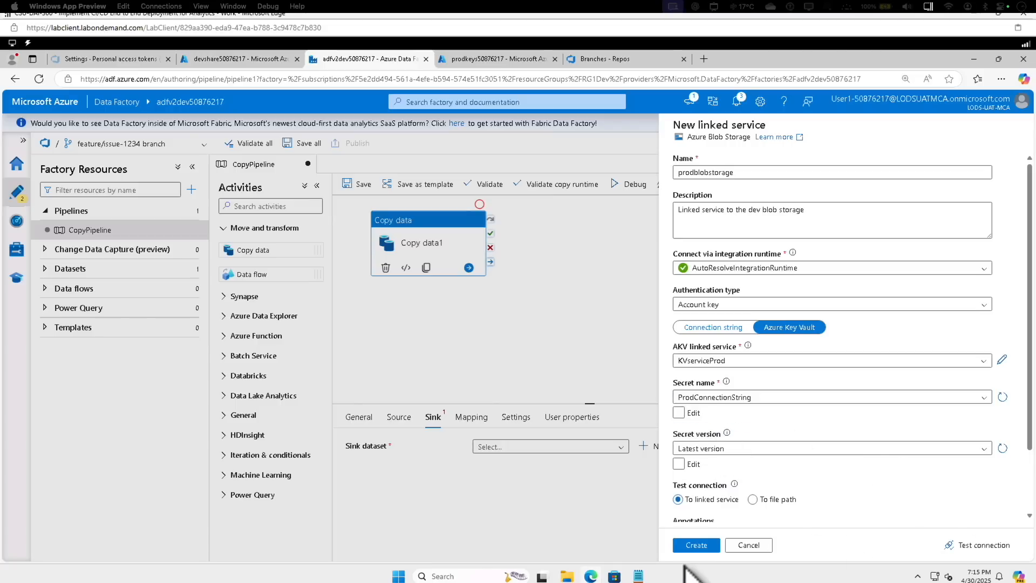
Create the prodblobstorage linked service and save the SyncData sink dataset with the prodshare50876217 container as its file path
left_click(698, 546)
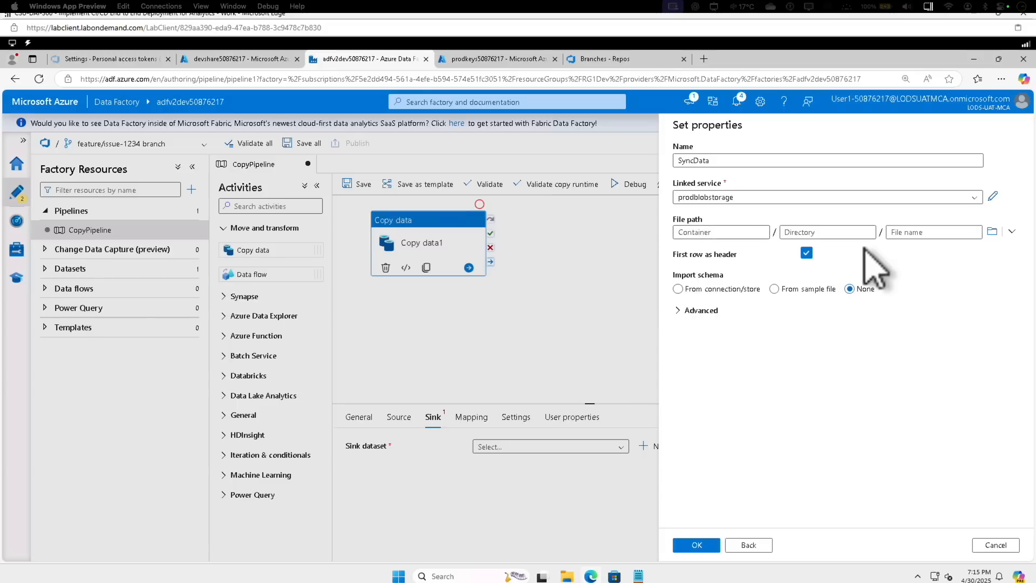
left_click(992, 231)
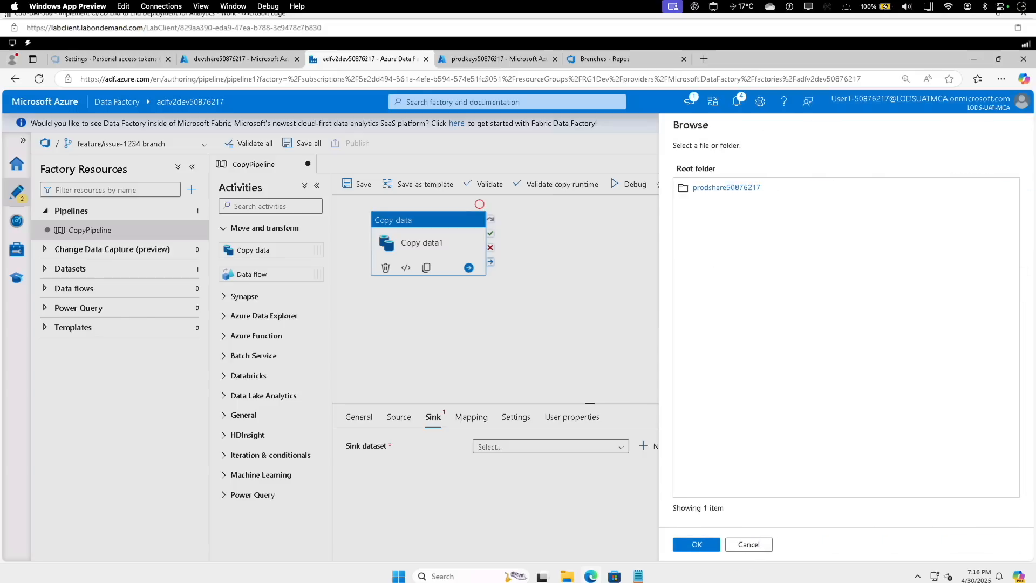
left_click(704, 187)
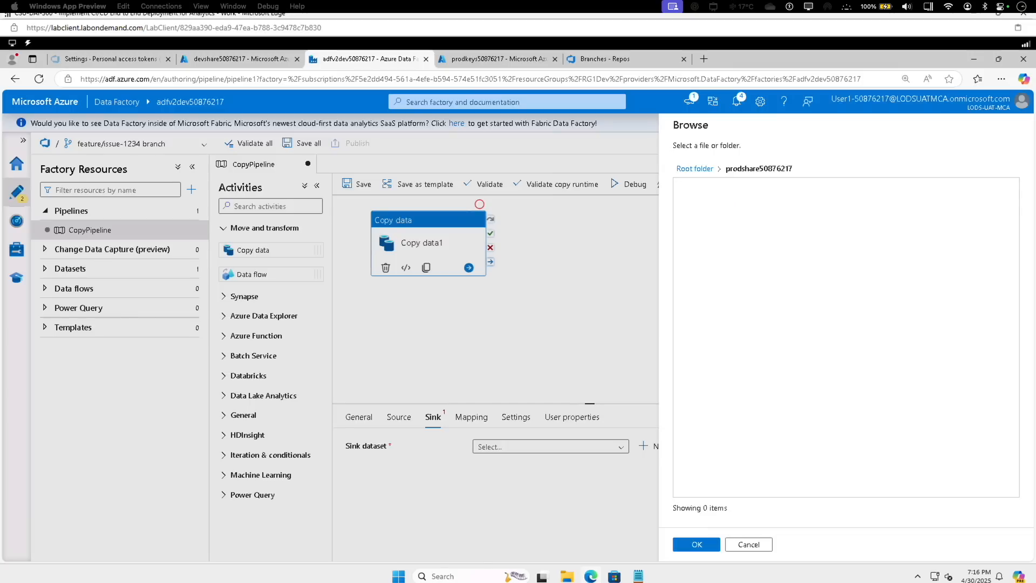
left_click(699, 545)
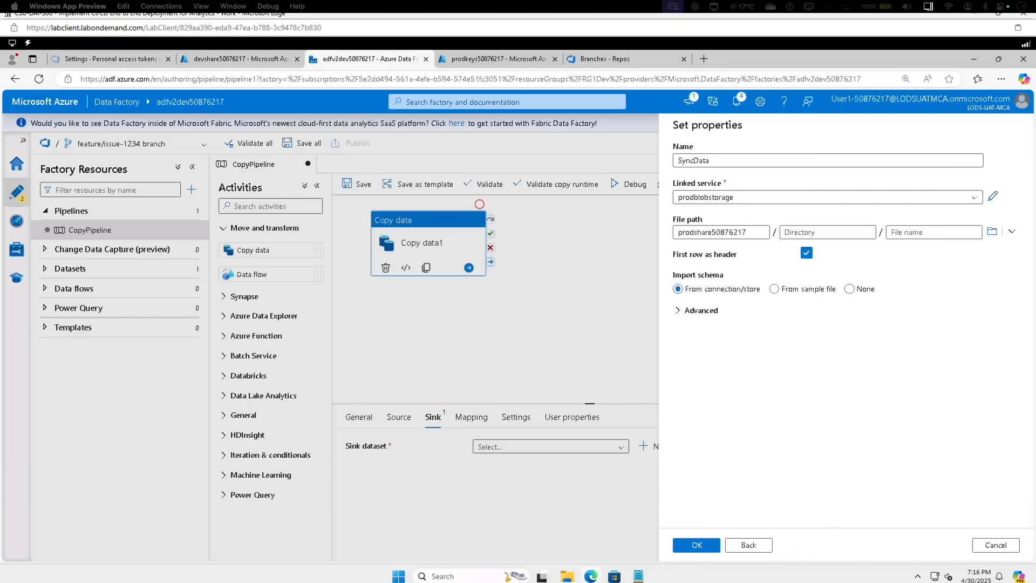
left_click(709, 549)
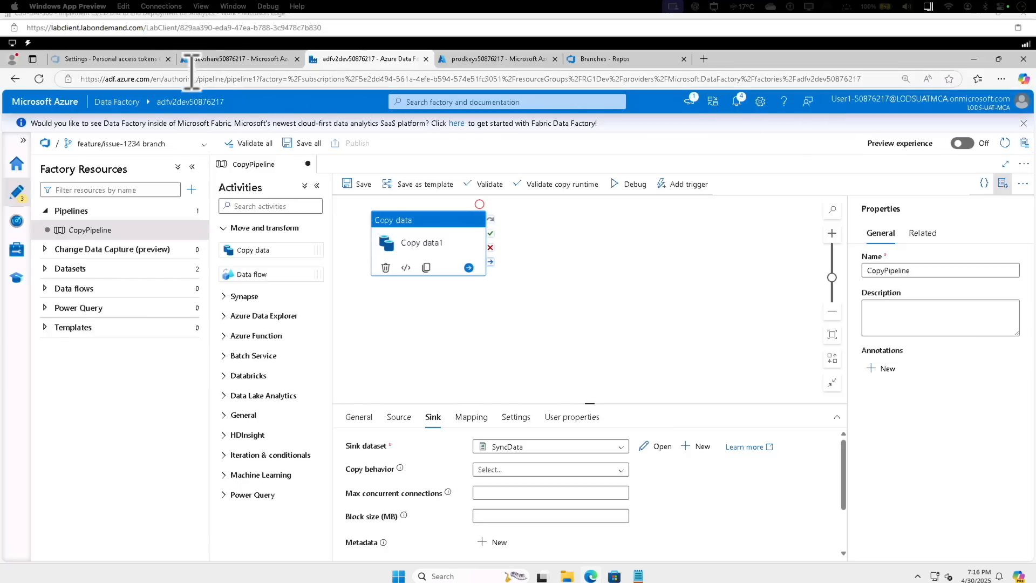
Switch to Azure DevOps and open the feature/issue-1234 branch in the CICD Demo project's repository
left_click(144, 64)
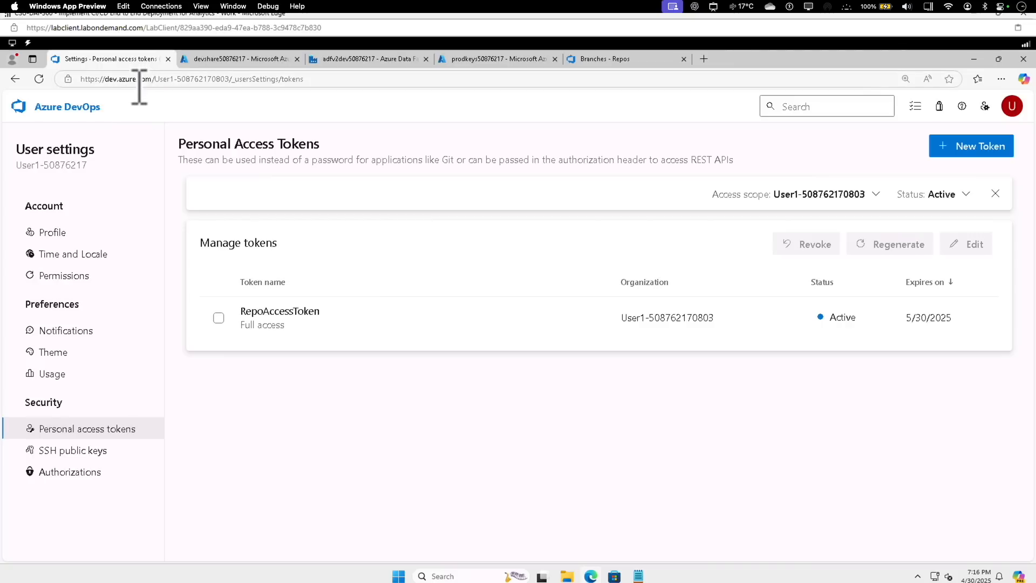
left_click(81, 110)
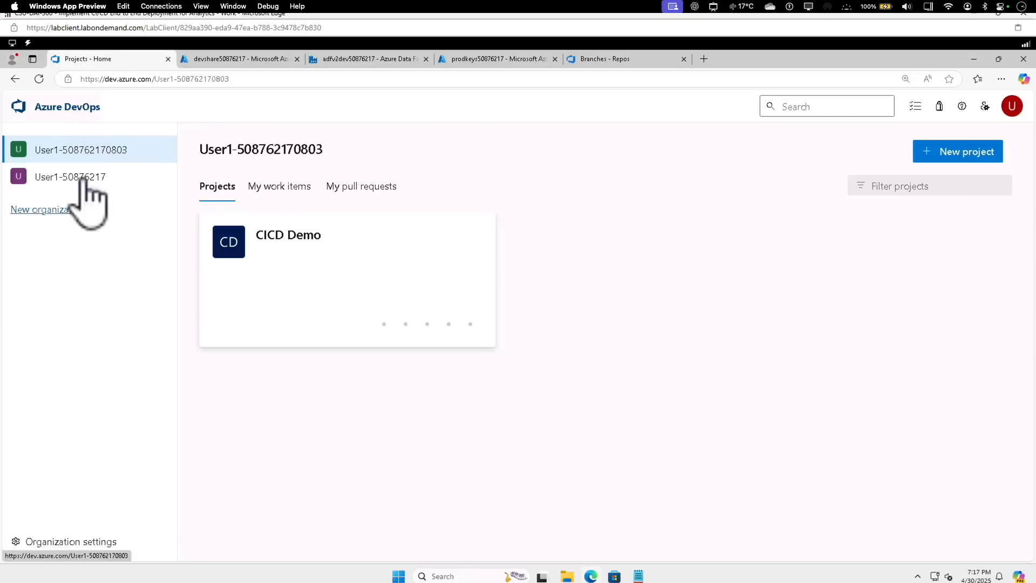
left_click(305, 238)
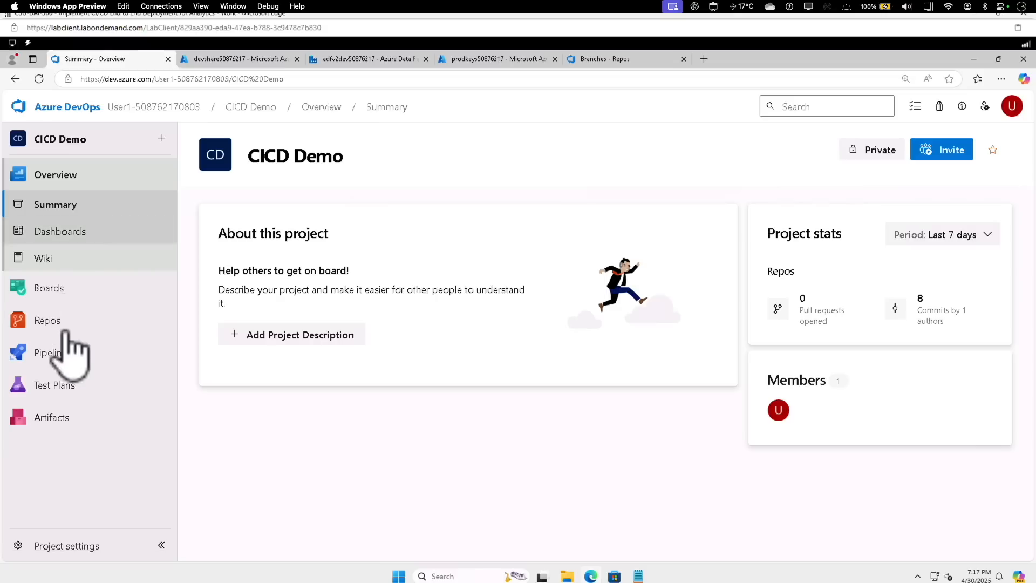
mouse_move(56, 340)
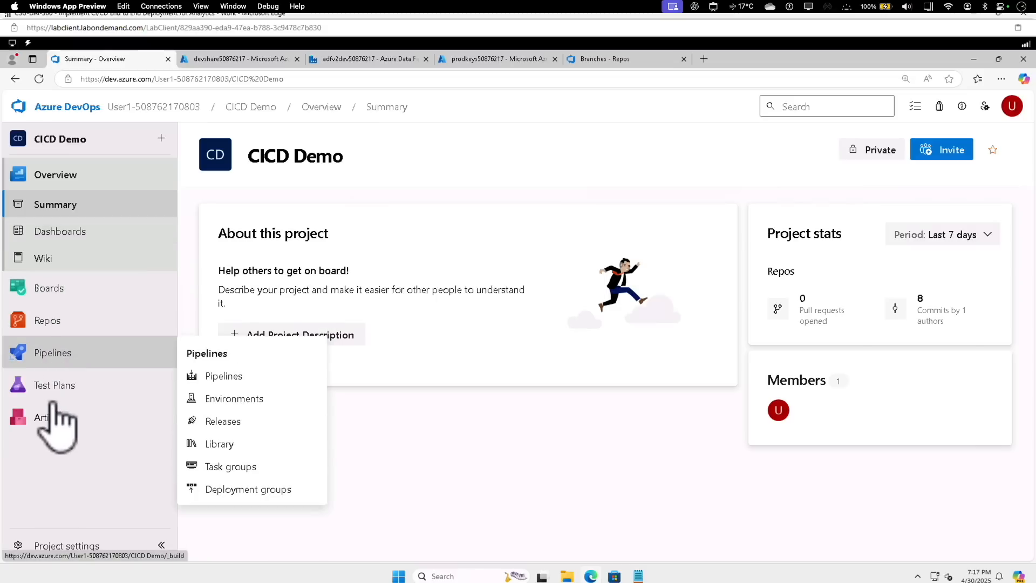
left_click(42, 321)
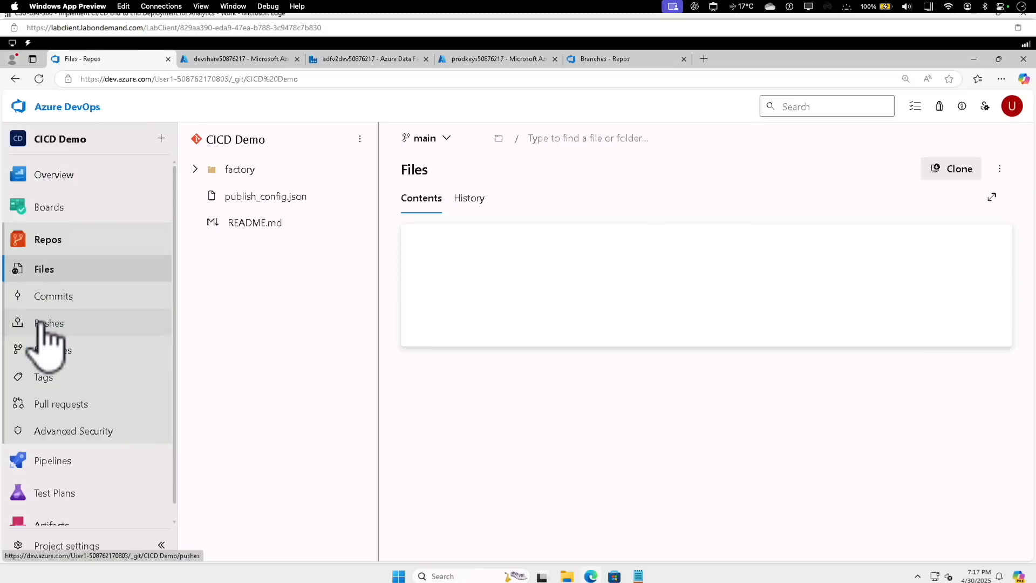
left_click(44, 349)
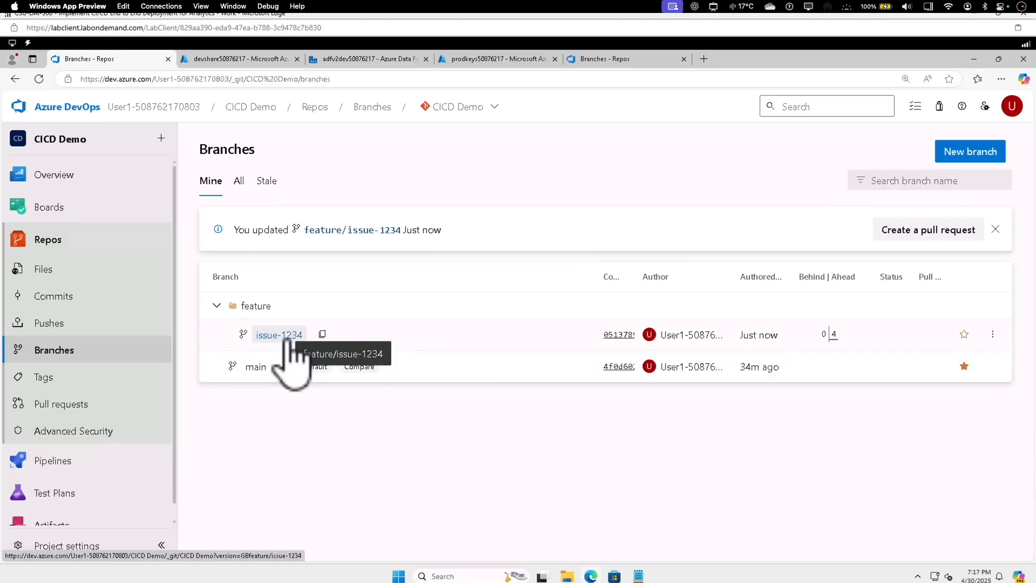
left_click(326, 229)
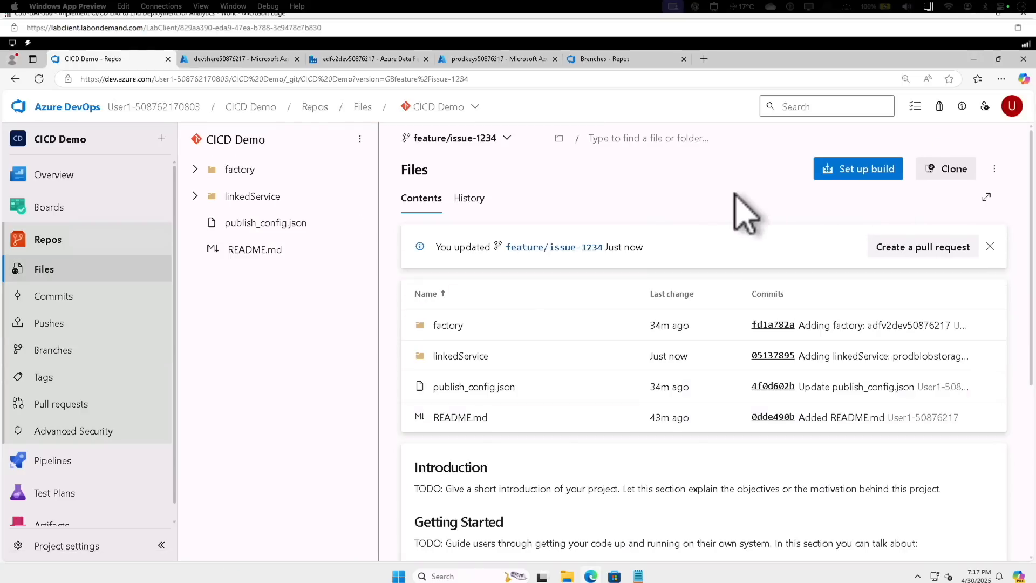
Create a pull request from feature/issue-1234 into main titled "ADF pipeline changes", with the lab user account as reviewer
left_click(896, 248)
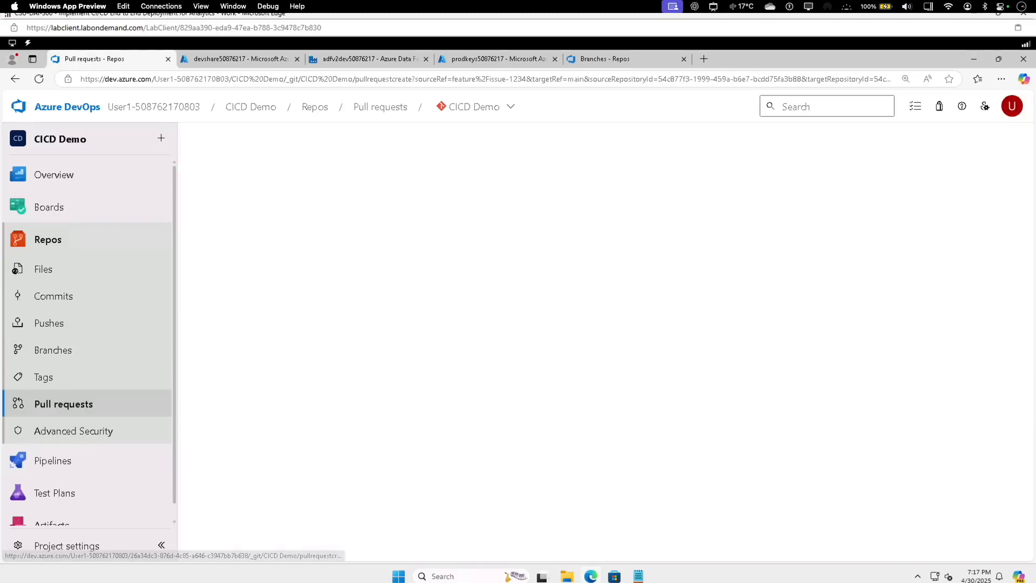
type("ADF pipeline changes")
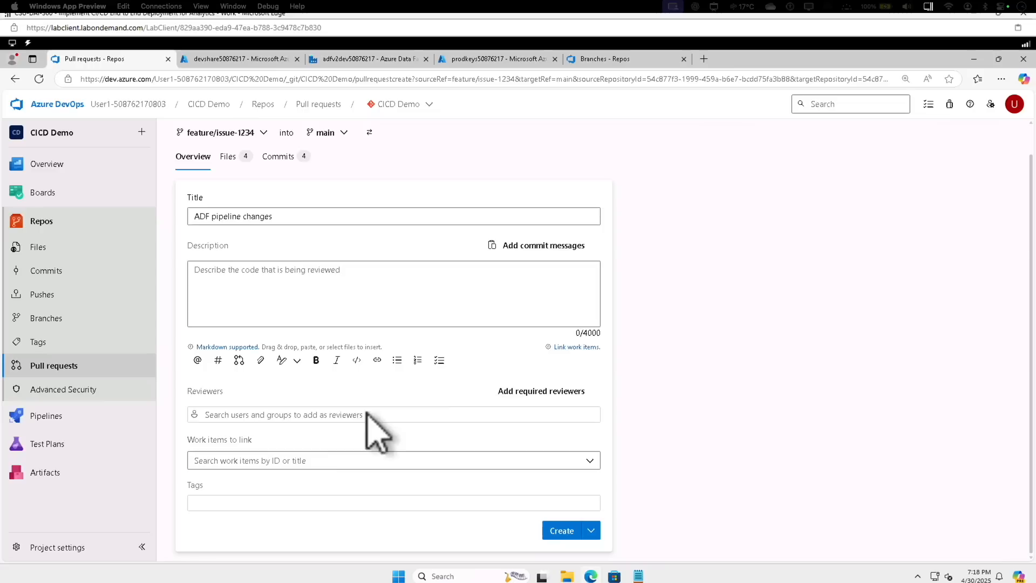
left_click(361, 419)
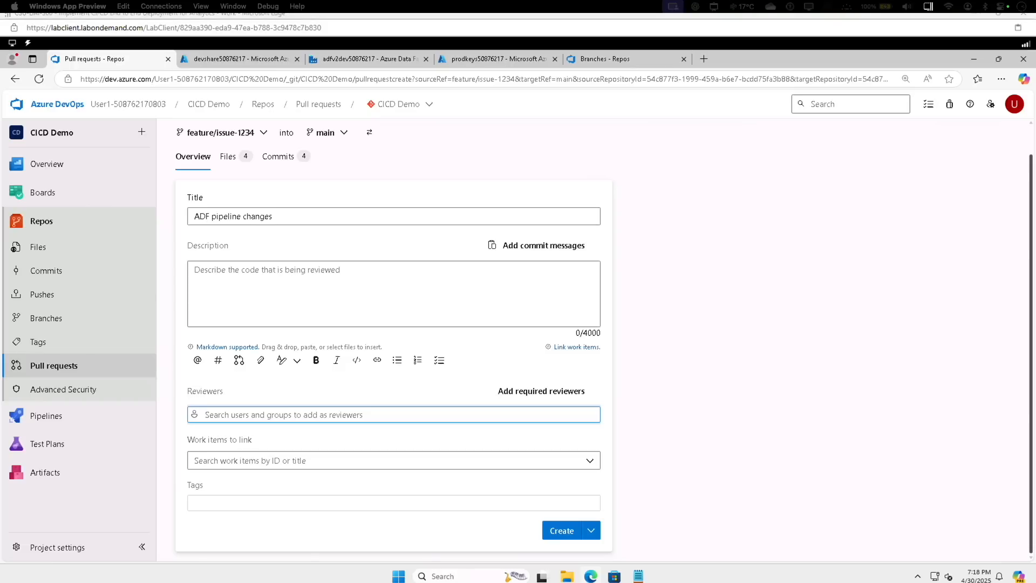
key("ctrl+v")
left_click(271, 390)
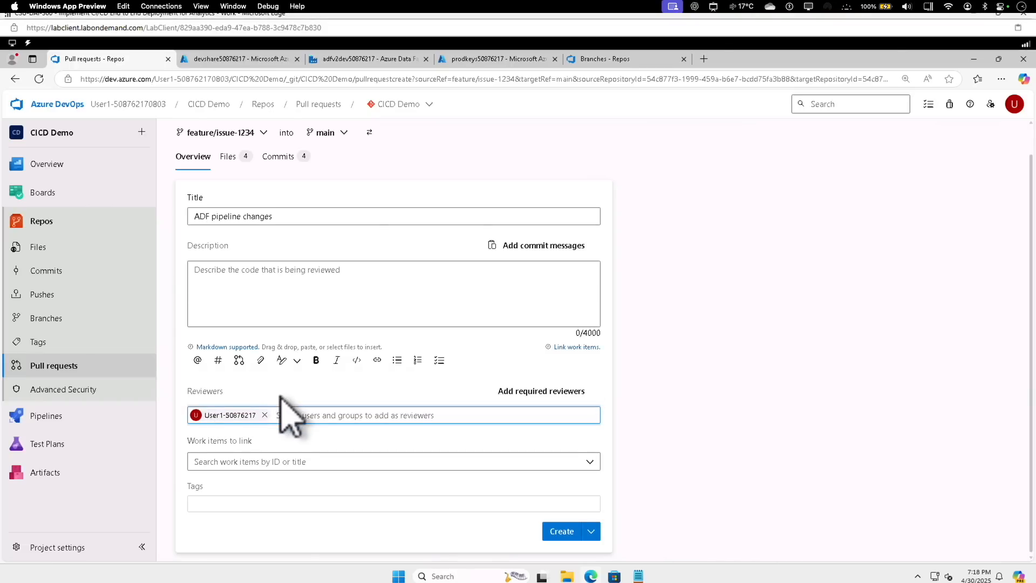
left_click(553, 532)
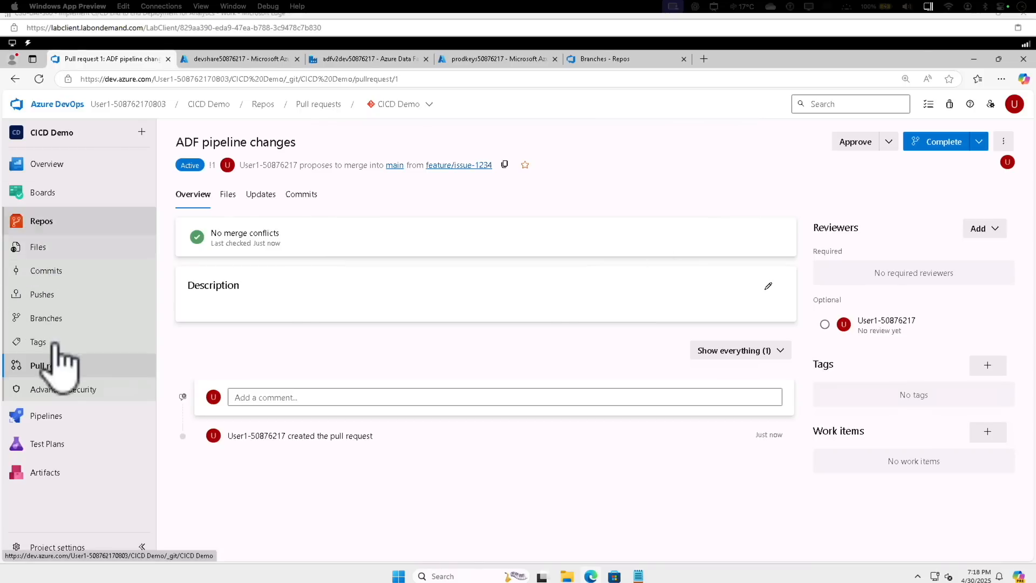
Review the commits of the ADF pipeline changes pull request and approve it
left_click(65, 372)
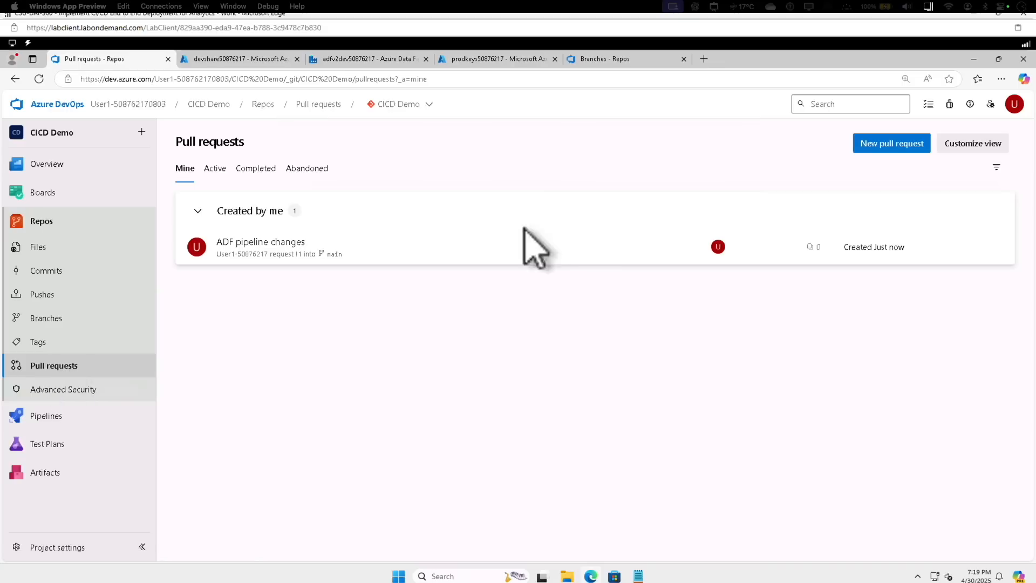
left_click(235, 253)
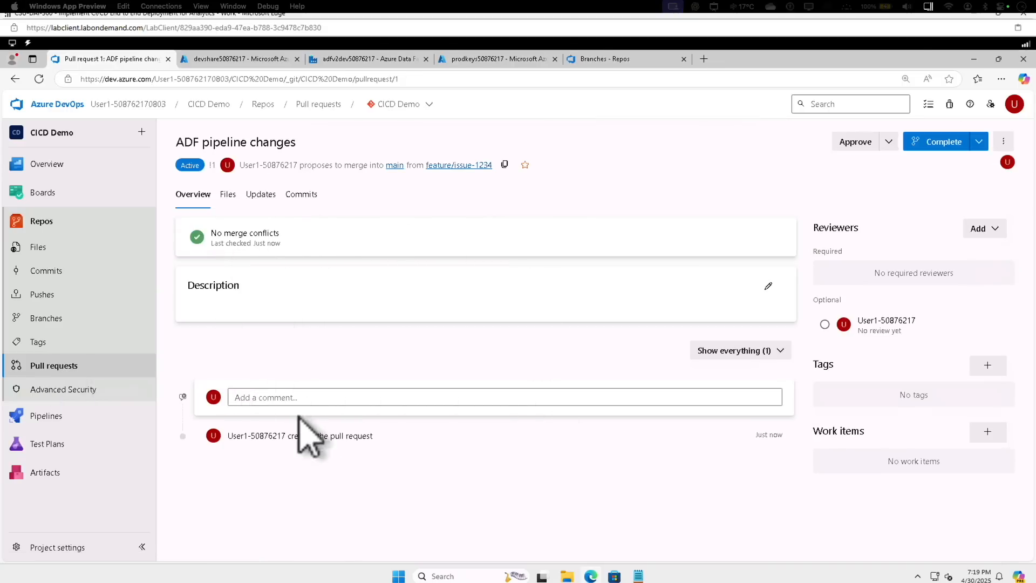
left_click(300, 195)
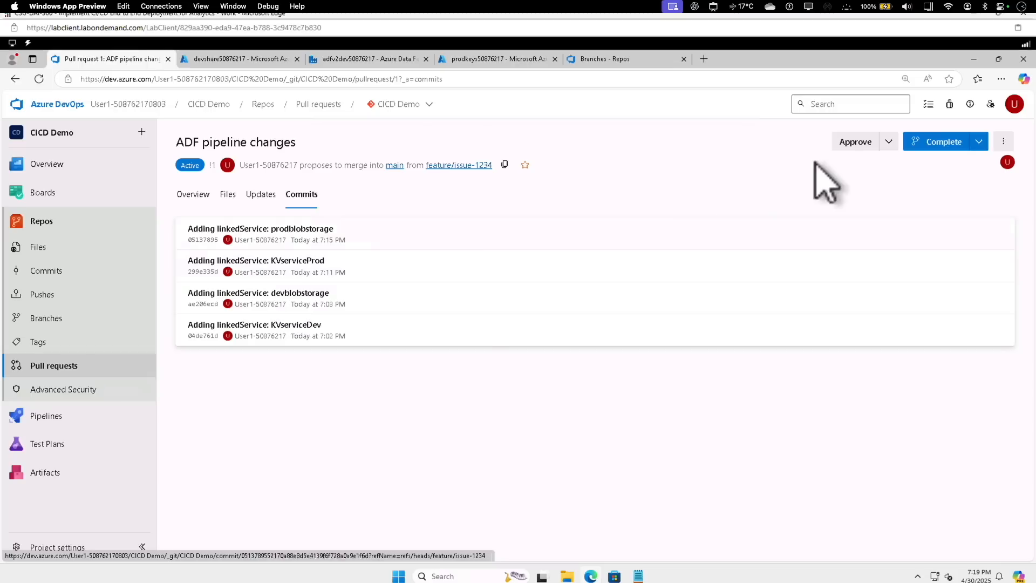
left_click(889, 141)
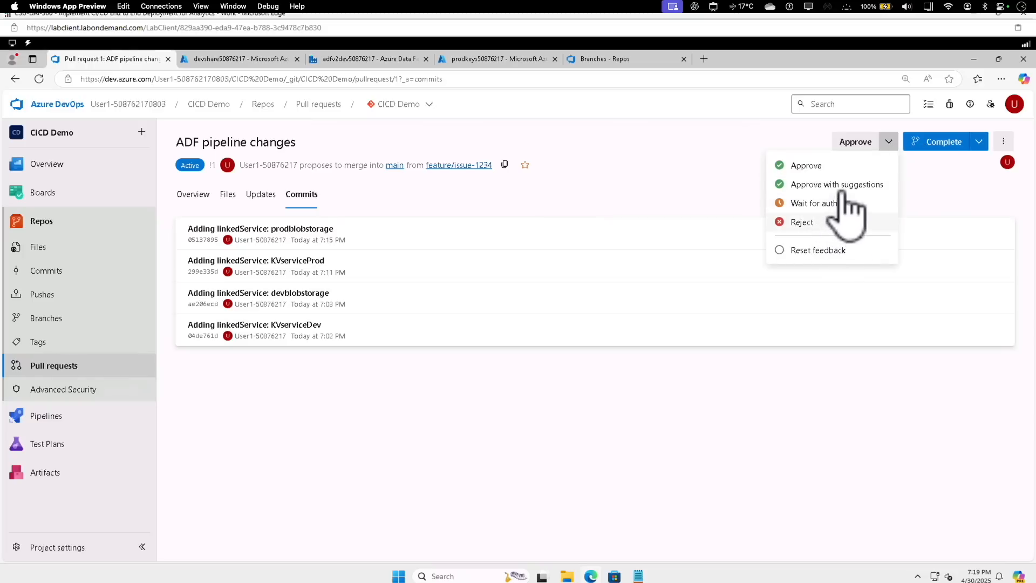
left_click(855, 143)
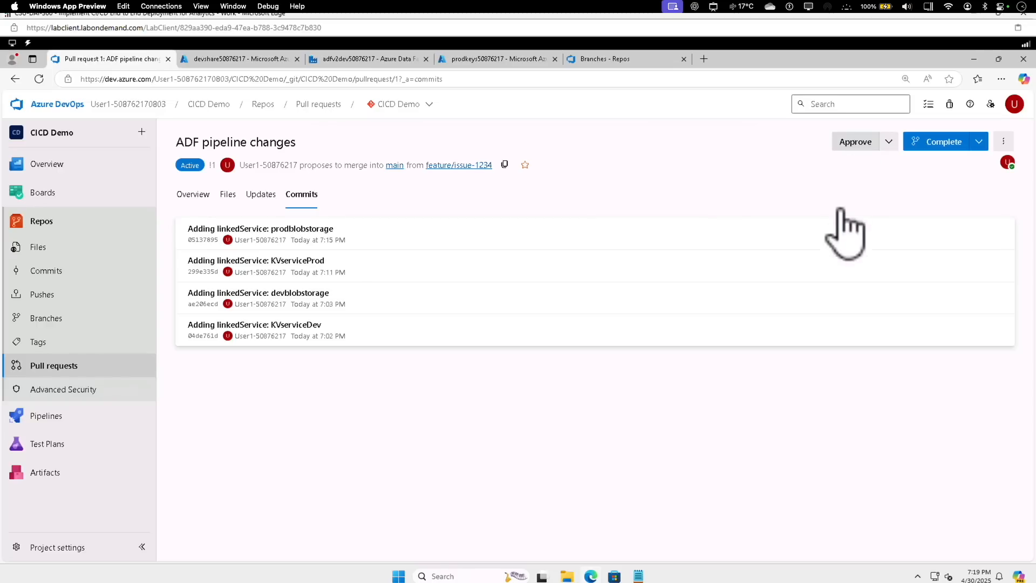
Complete the pull request using Merge (no fast forward), with feature/issue-1234 deleted after merging
left_click(940, 145)
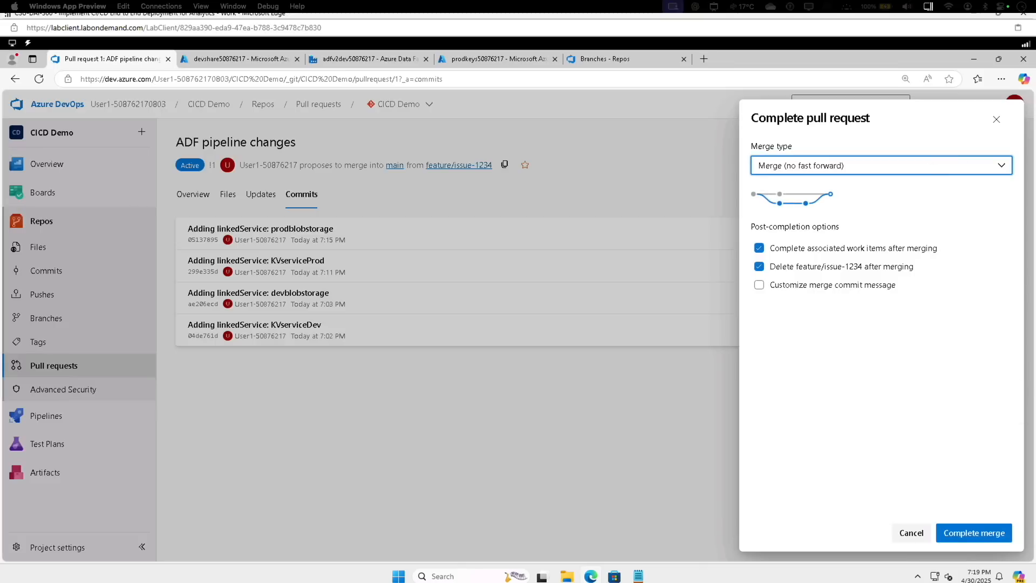
left_click(804, 166)
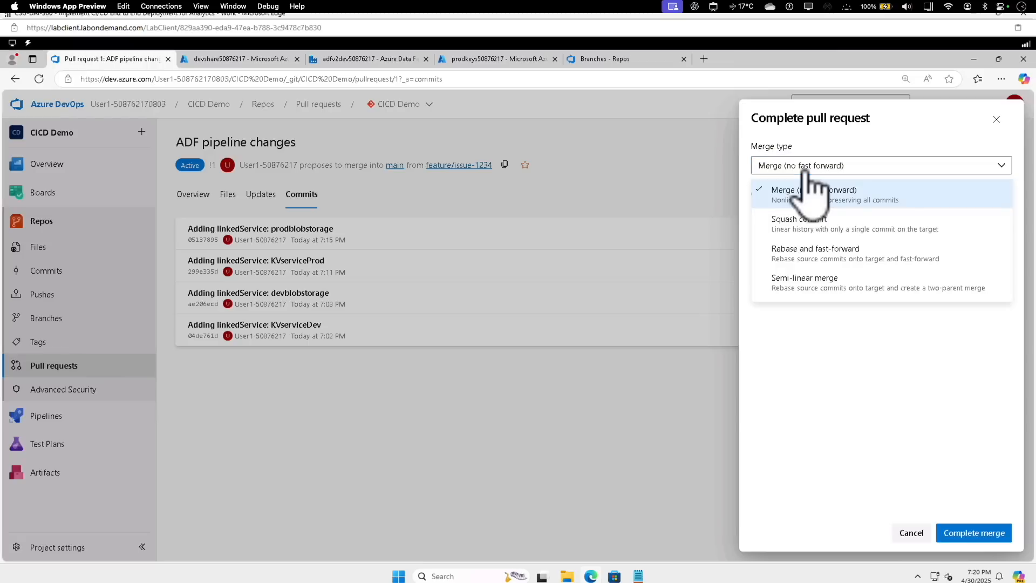
left_click(867, 166)
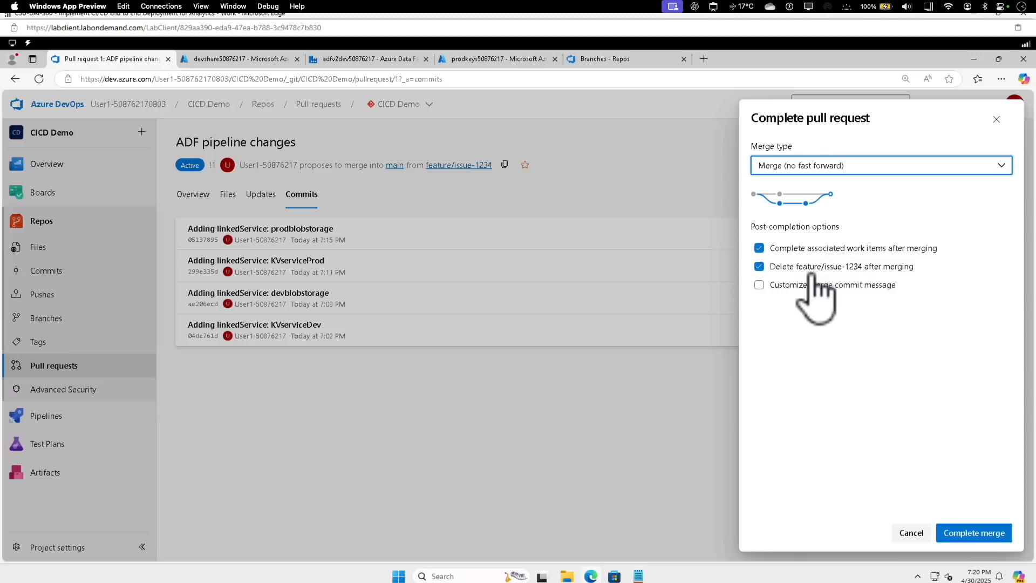
left_click(958, 532)
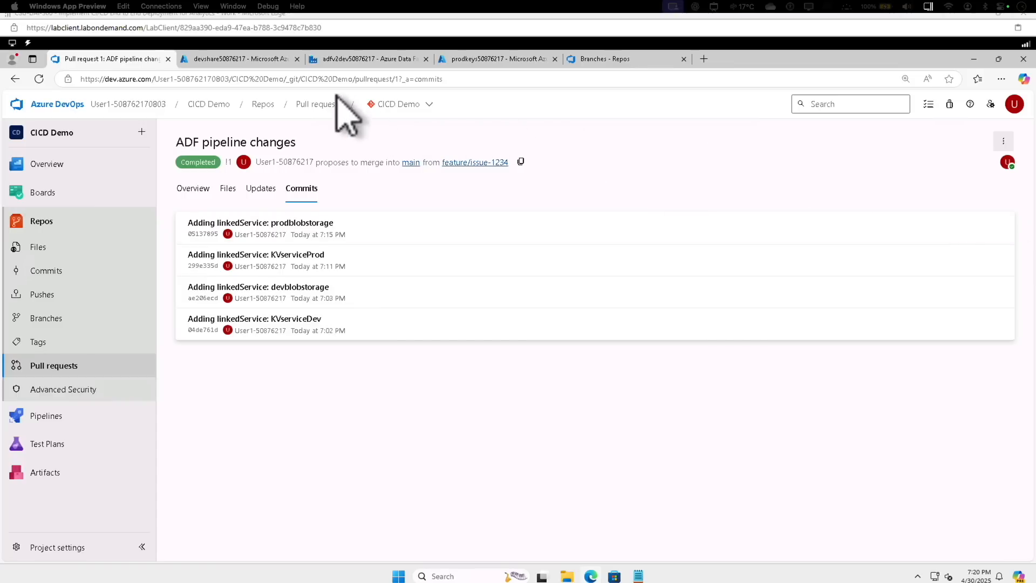
Switch to Data Factory and publish the main branch's pending linked services for the dev and prod key vaults and blob storages
left_click(353, 59)
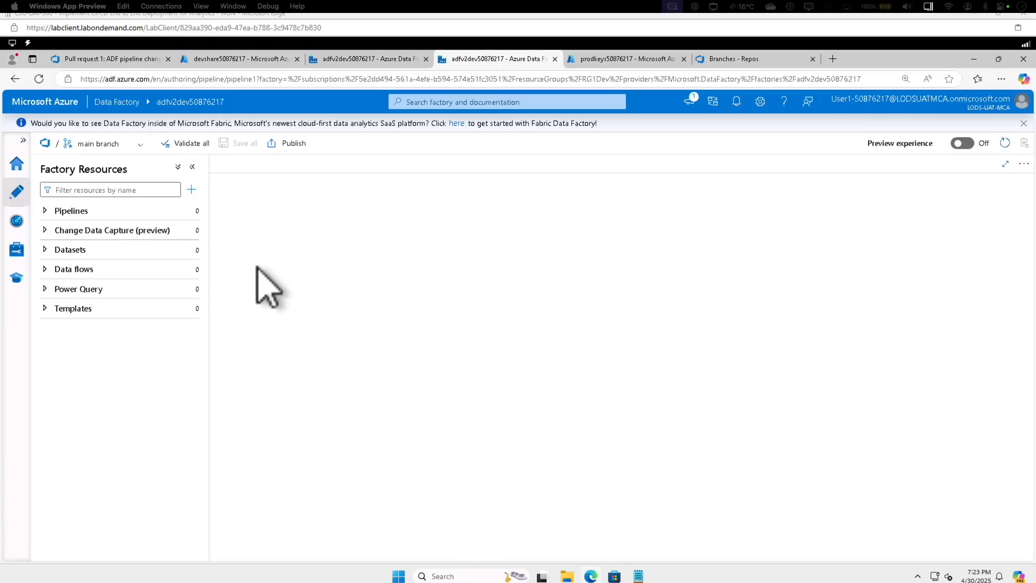
left_click(114, 145)
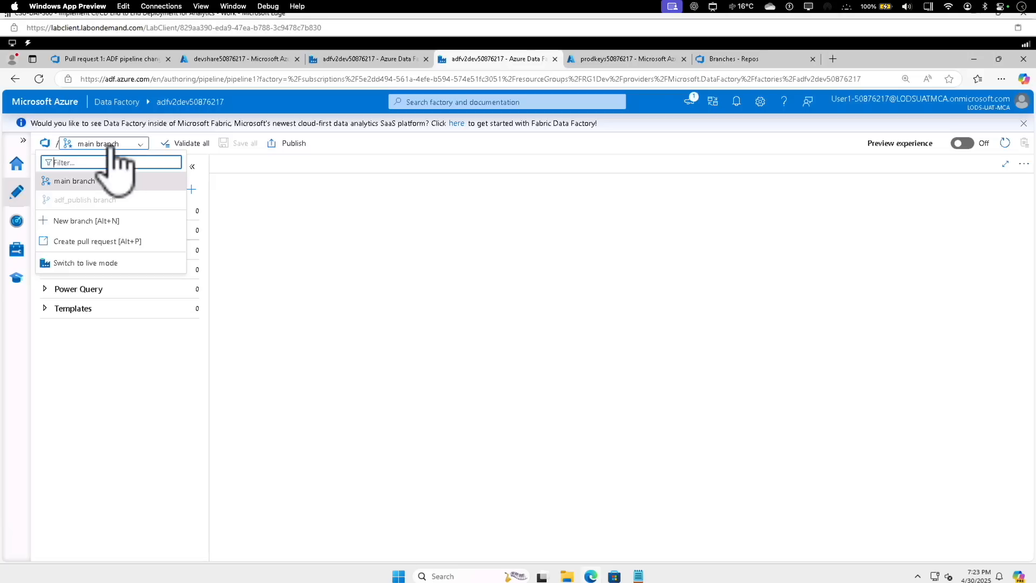
left_click(113, 146)
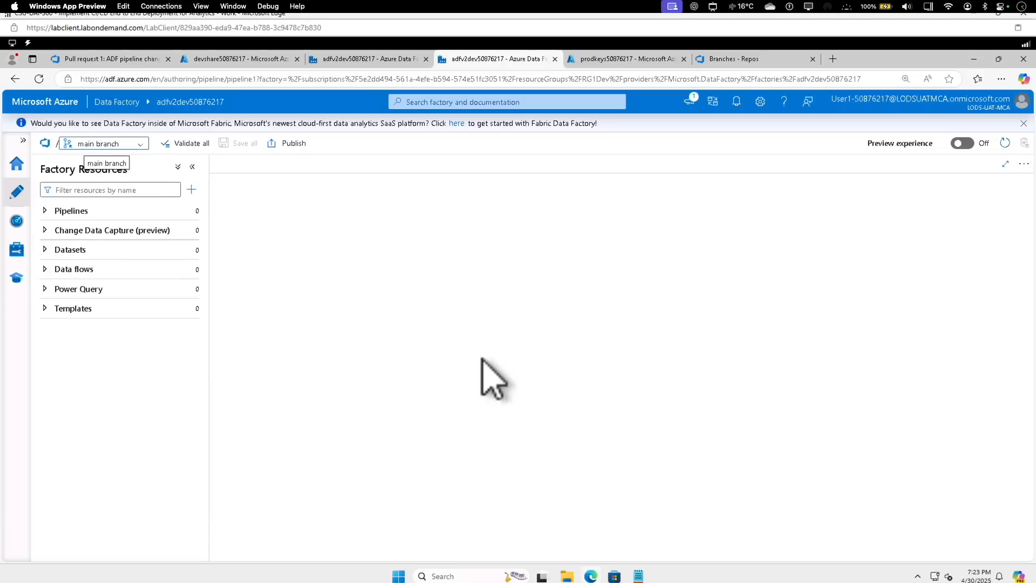
left_click(295, 144)
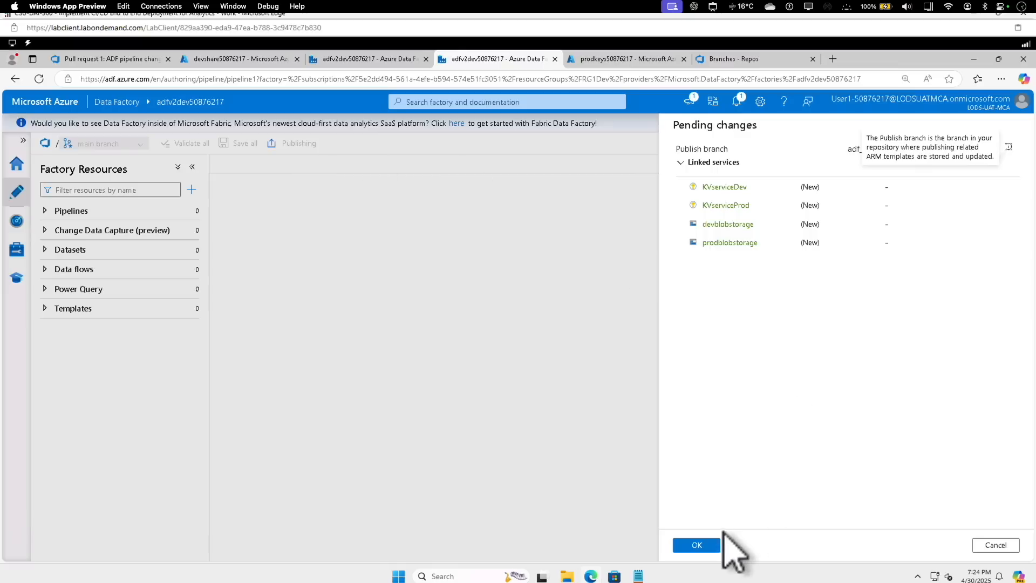
left_click(696, 545)
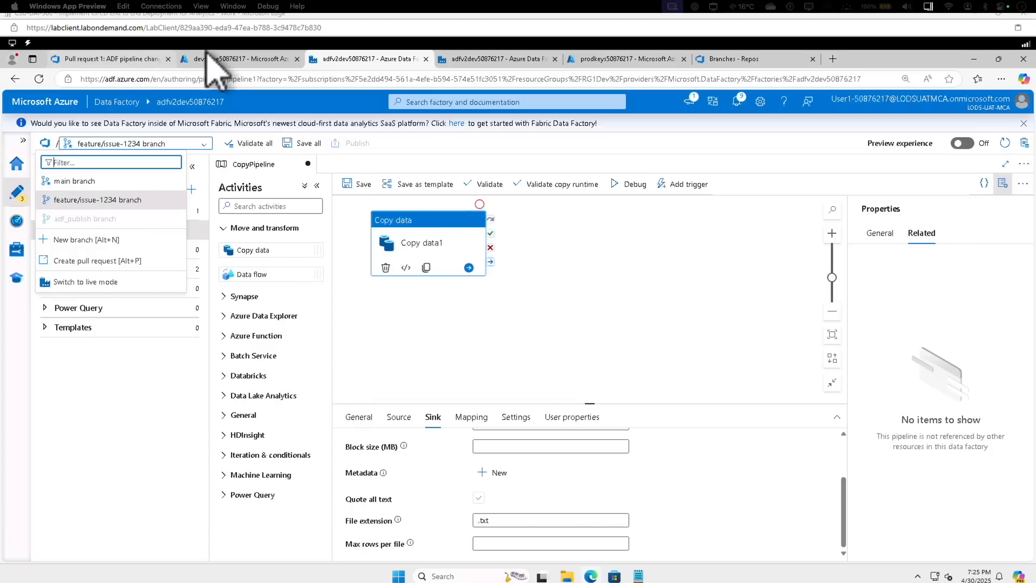
Return to Azure DevOps and open the Pipelines section of the CICD Demo project
left_click(95, 60)
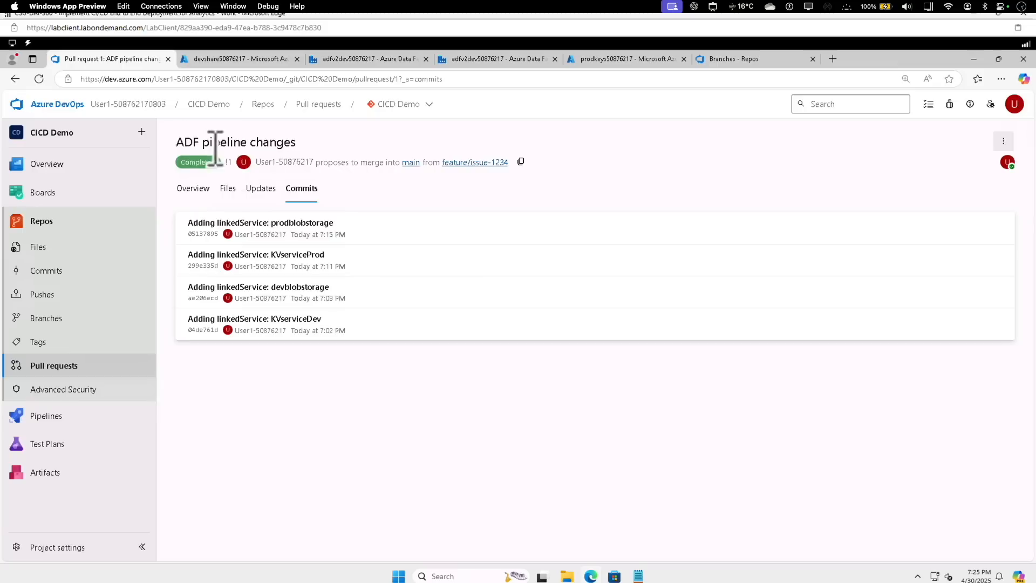
left_click(59, 105)
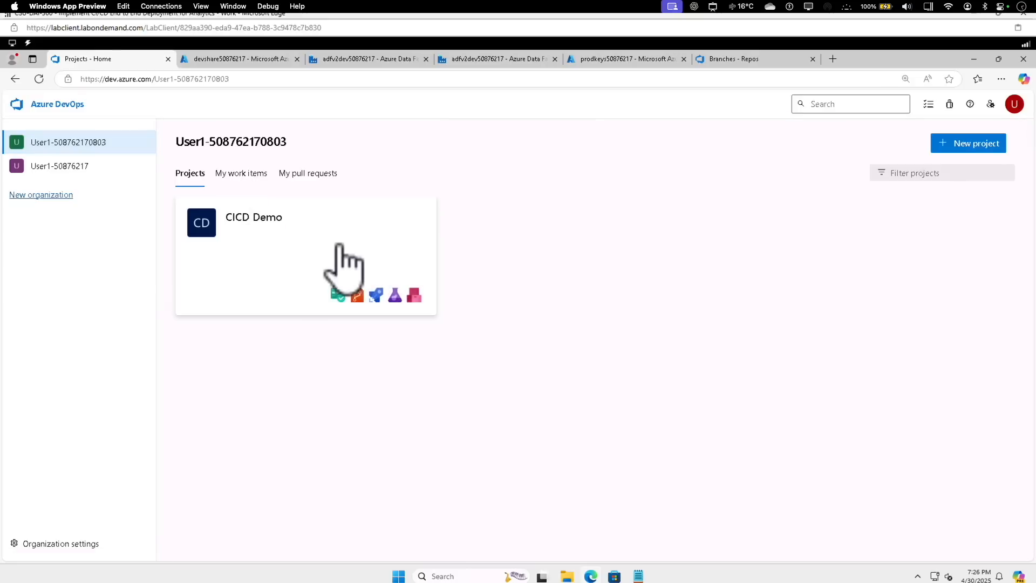
left_click(282, 264)
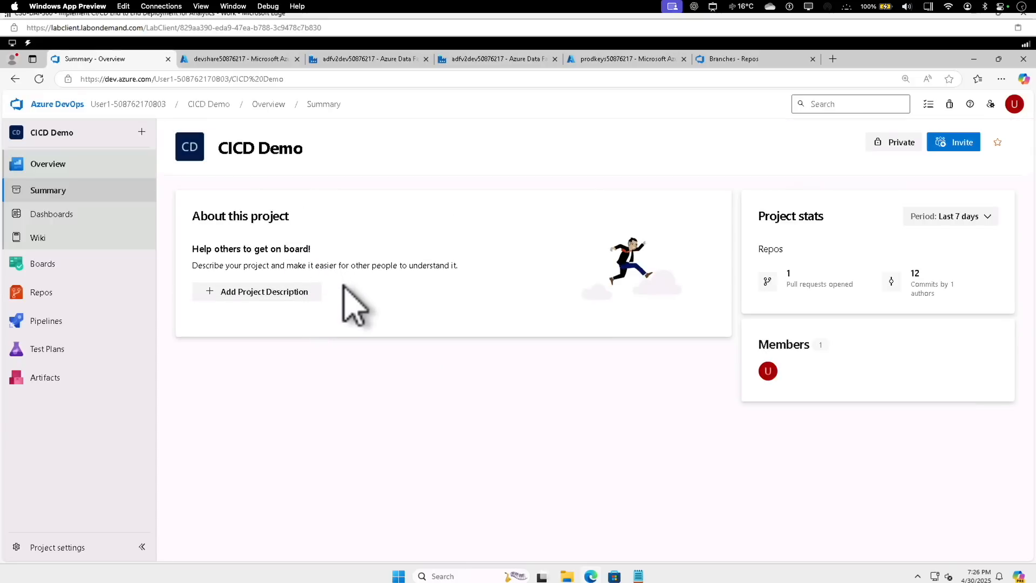
left_click(49, 328)
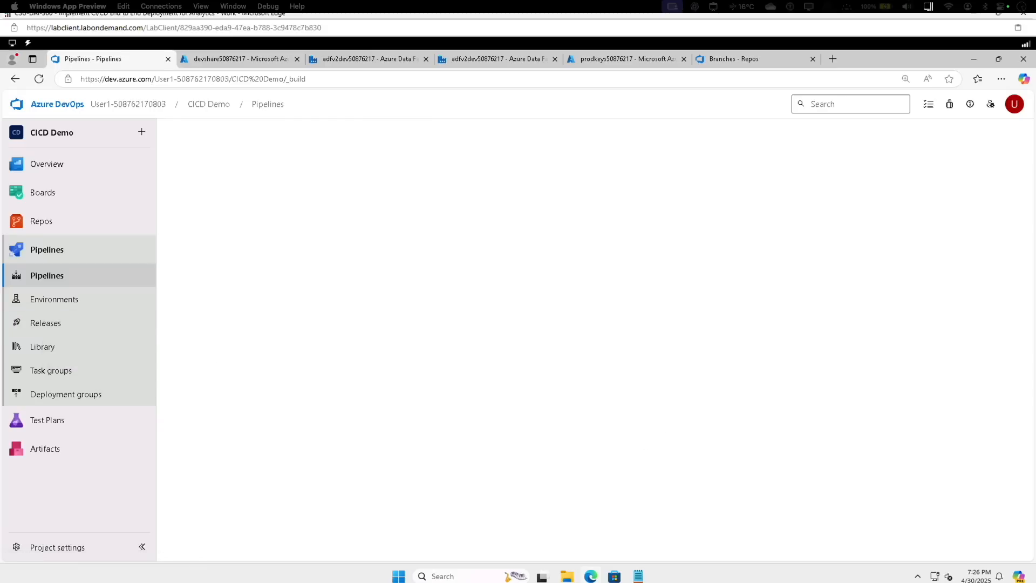
Start a new variable group in the project's pipeline Library and name it Dev
left_click(49, 351)
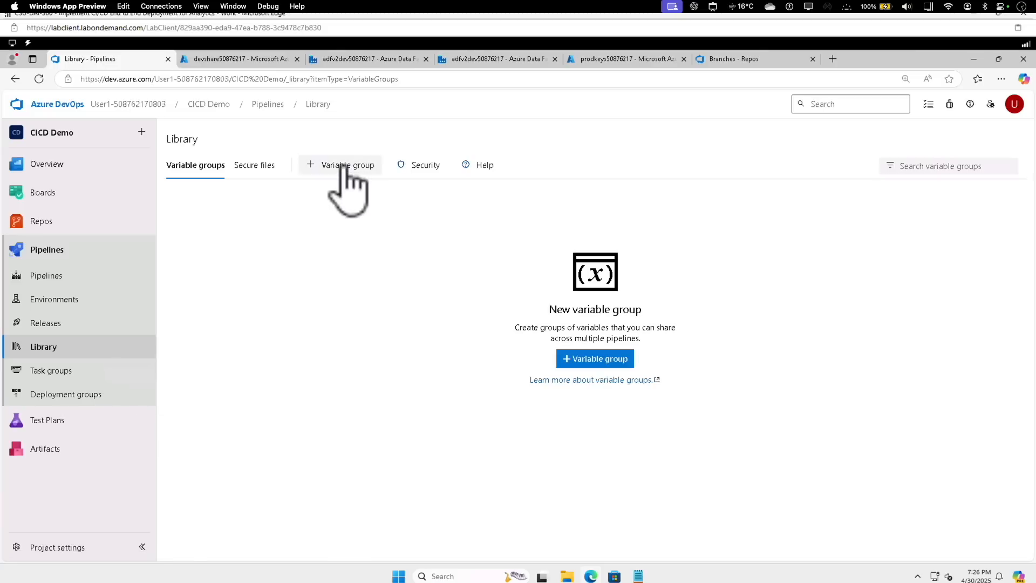
left_click(341, 165)
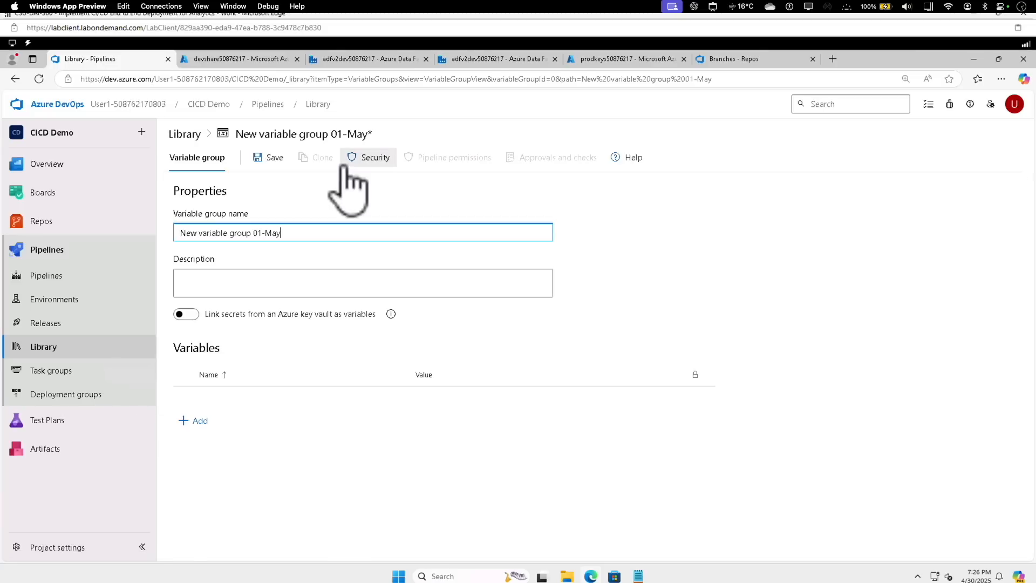
triple_click(278, 232)
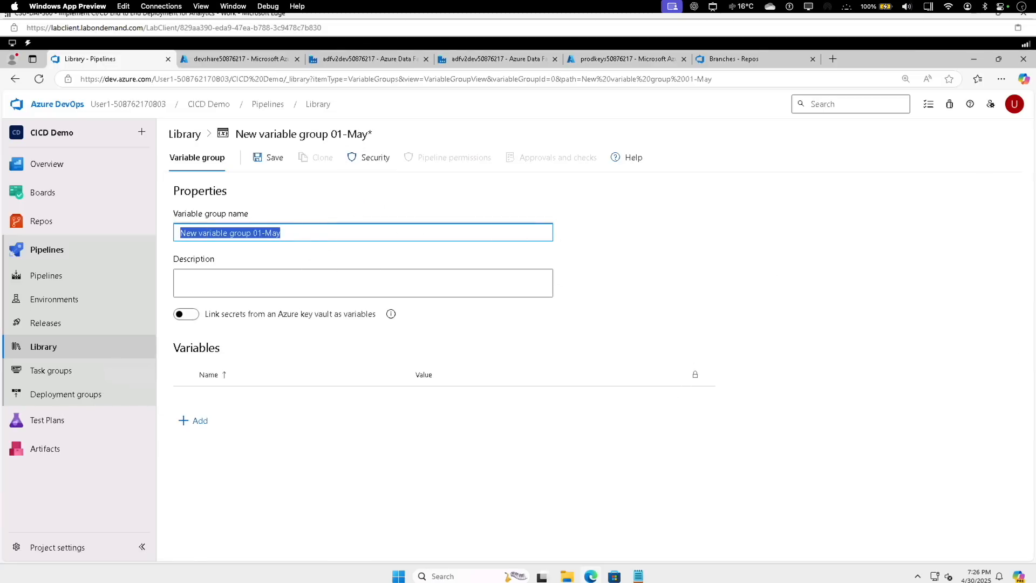
type("Dev")
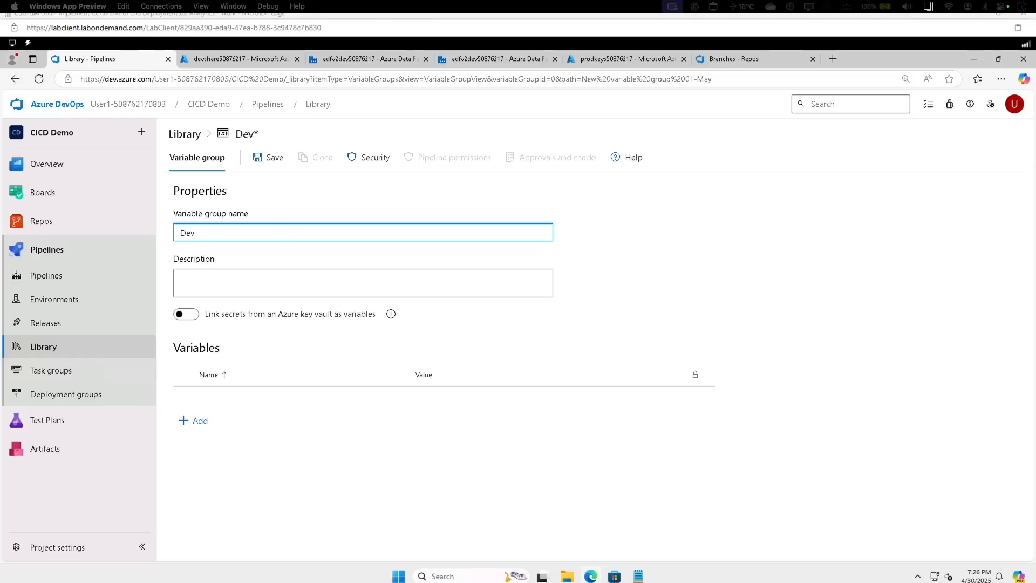
Add variables KeyVaultName with value devkeys50876217 and StorageAccountName with value sadev50876217 to the Dev group, and save it
left_click(195, 420)
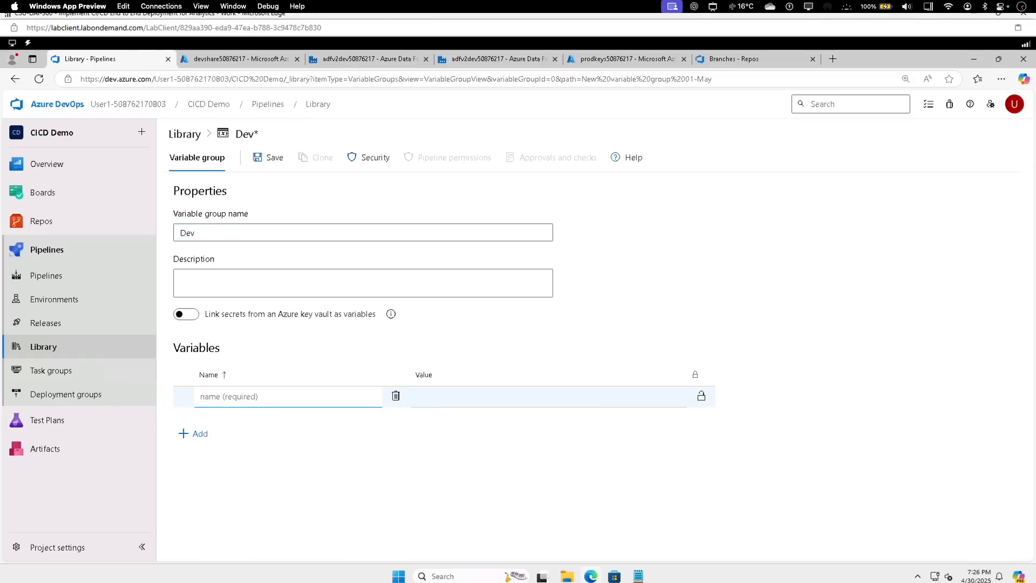
type("KeyVaultName")
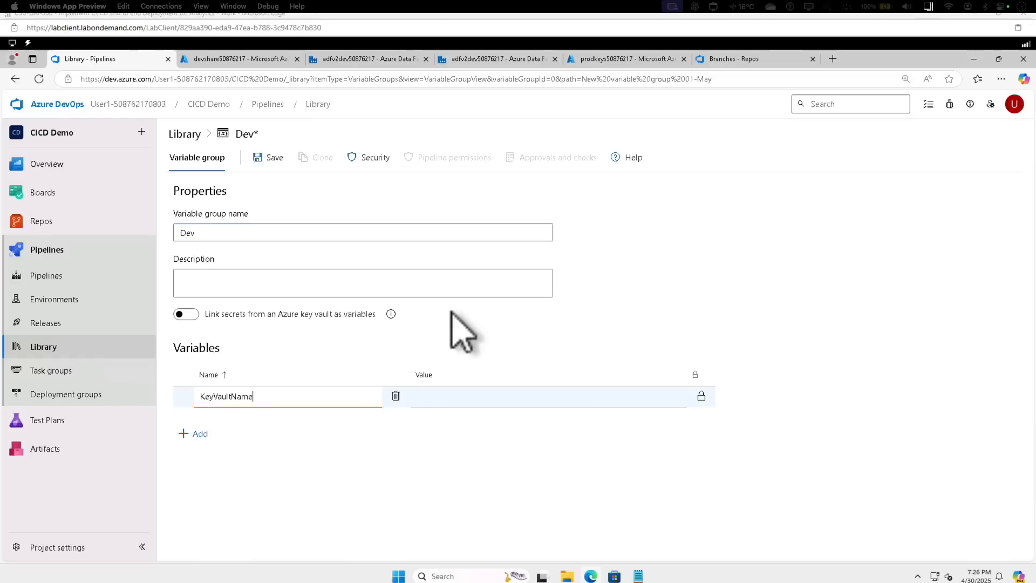
left_click(448, 397)
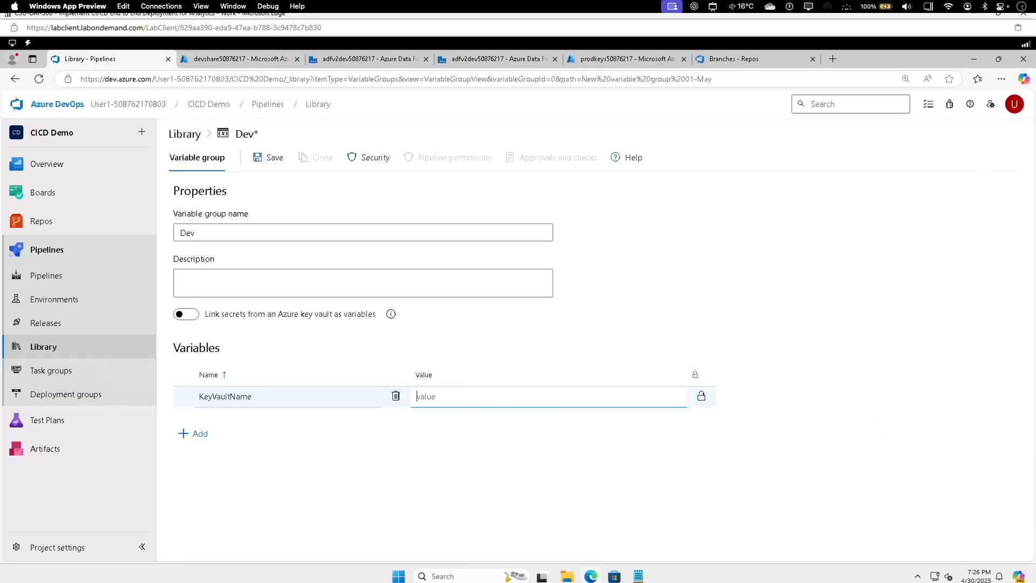
type("devkeys50876217")
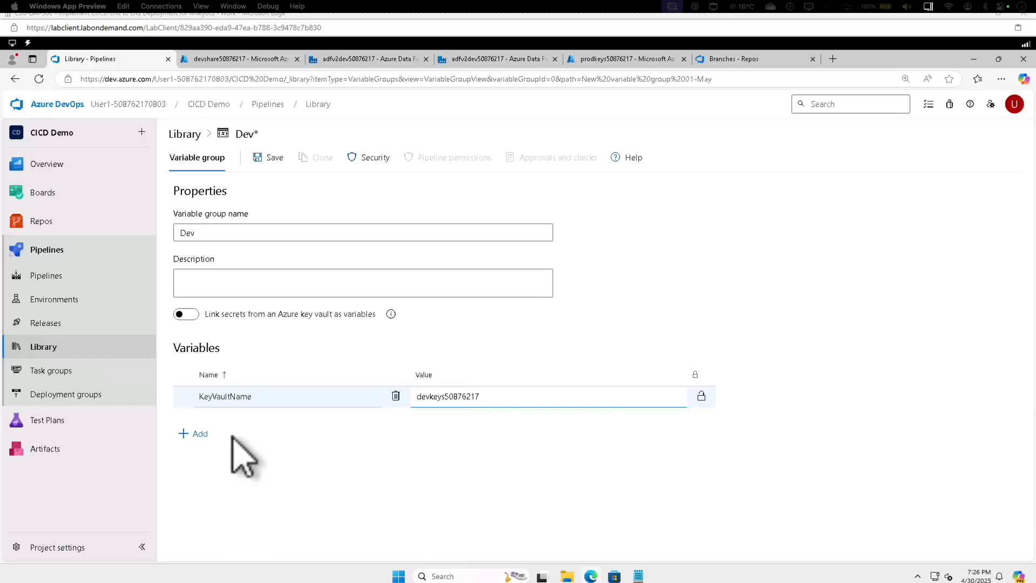
left_click(198, 435)
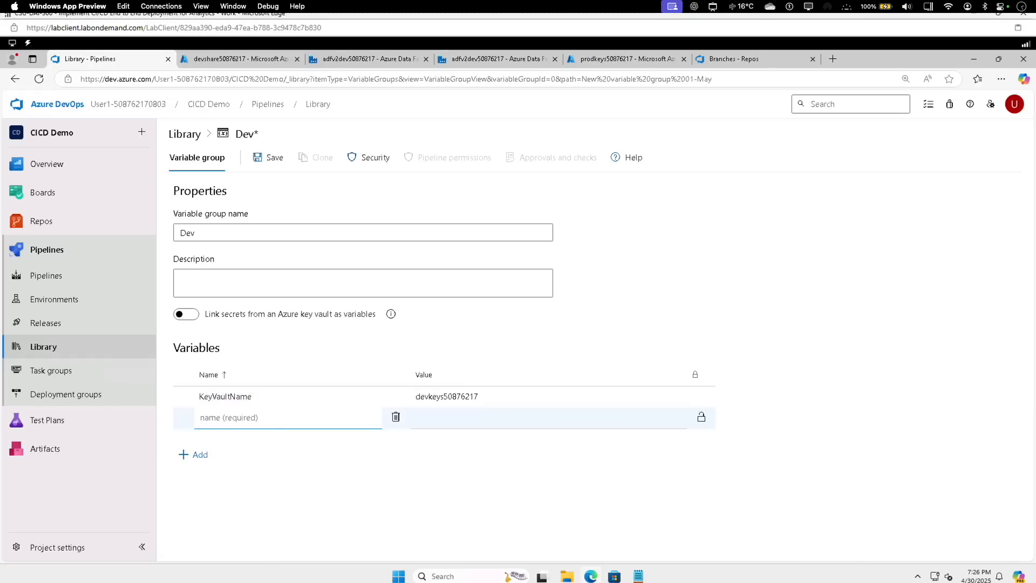
type("StorageAccountName")
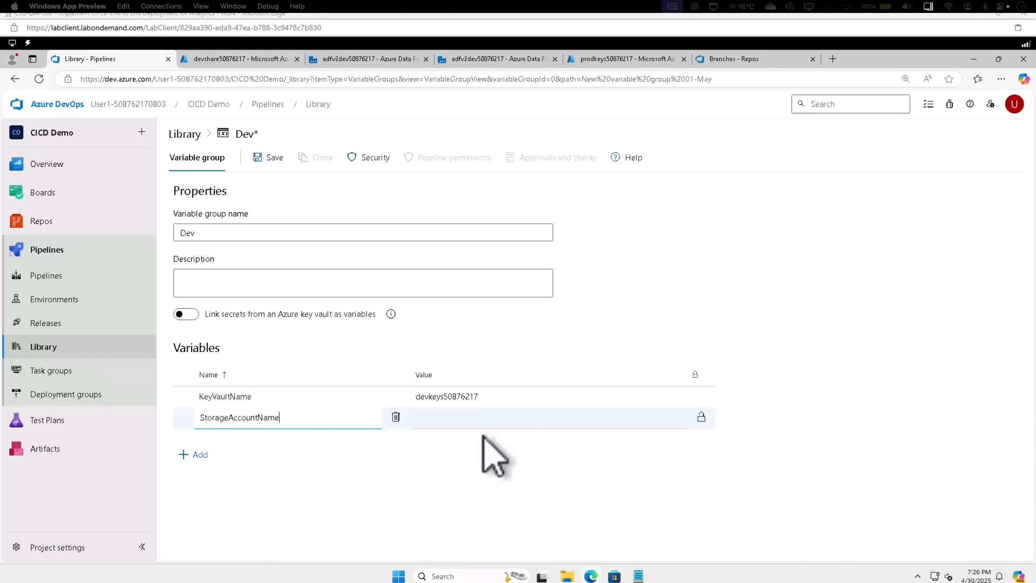
left_click(470, 418)
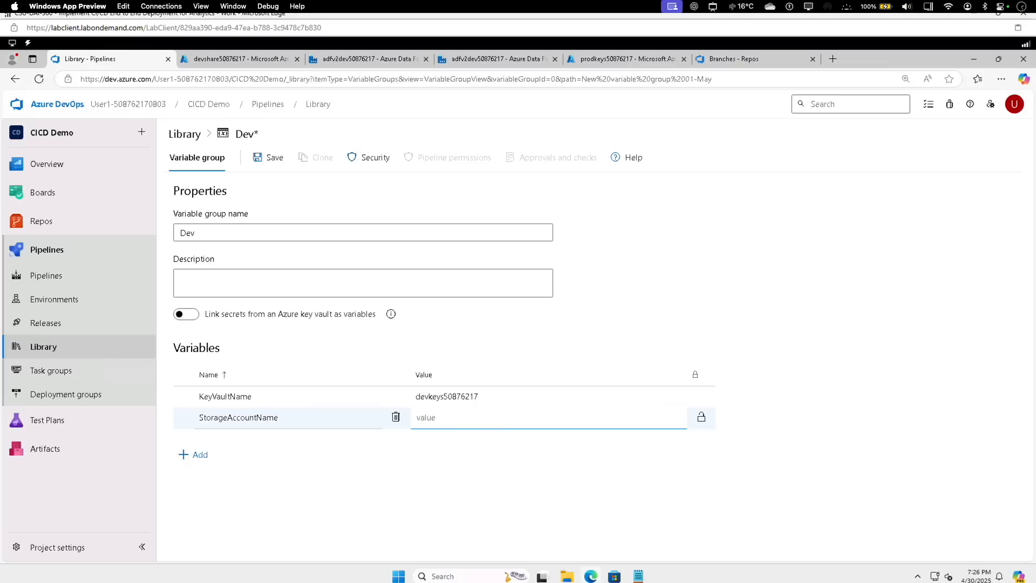
type("sadev50876217")
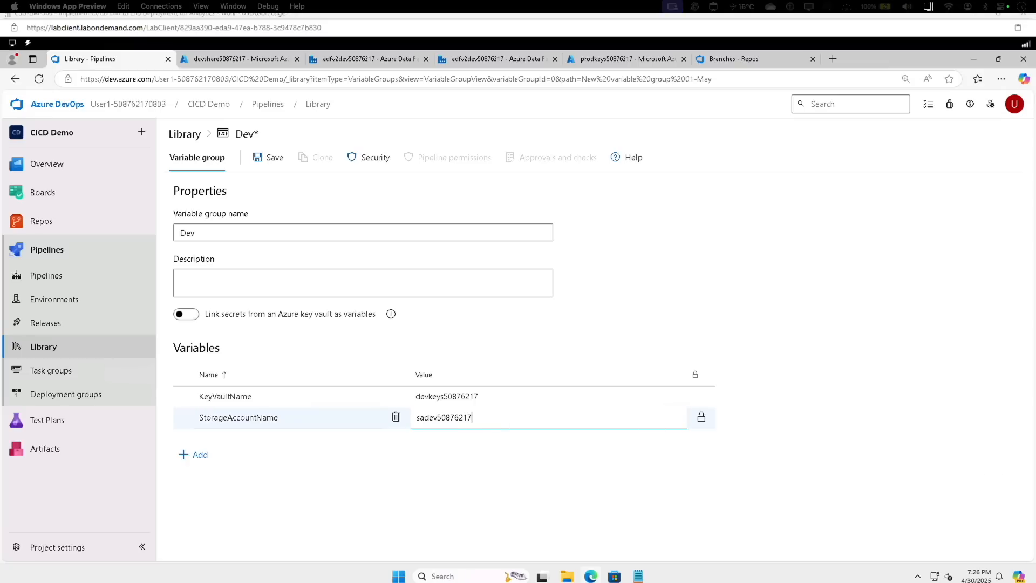
left_click(276, 159)
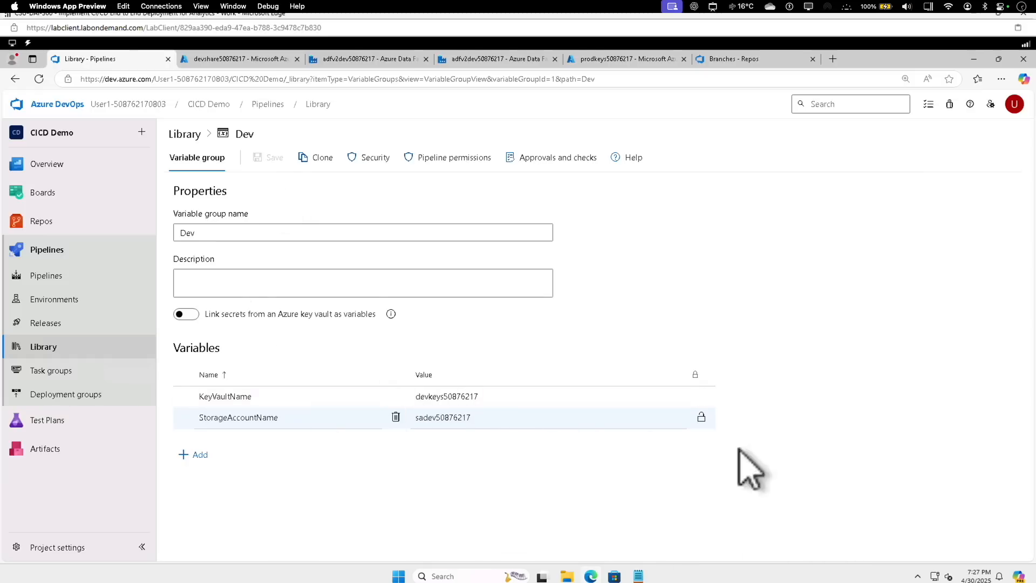
Return to the Library overview and start a second variable group named Prod
left_click(184, 140)
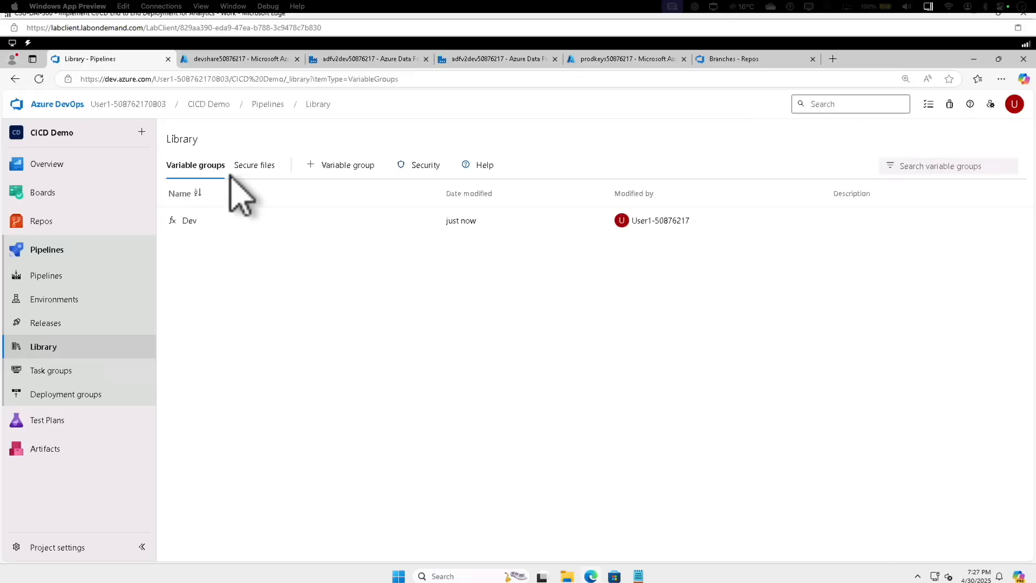
left_click(339, 171)
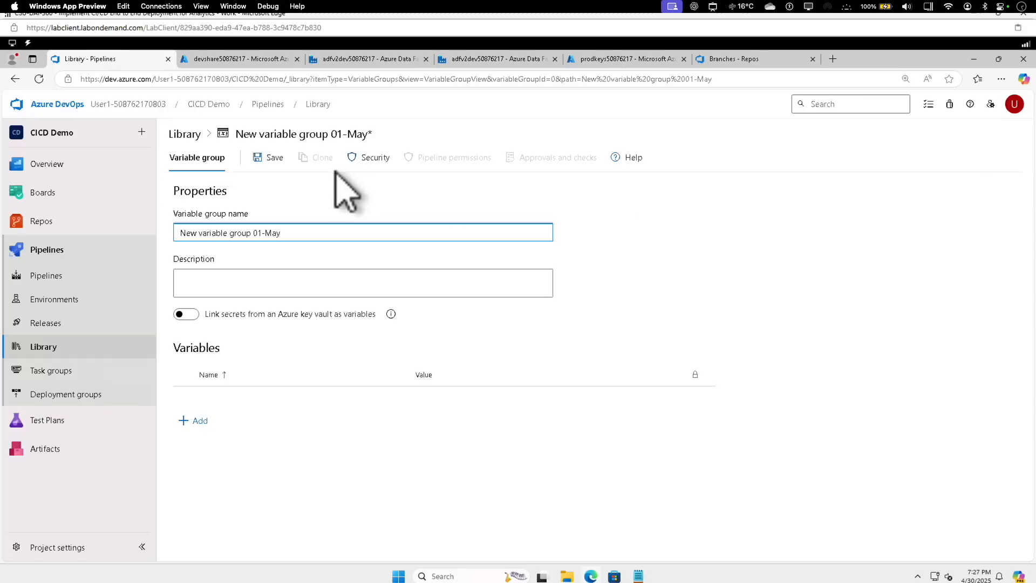
double_click(261, 233)
triple_click(261, 233)
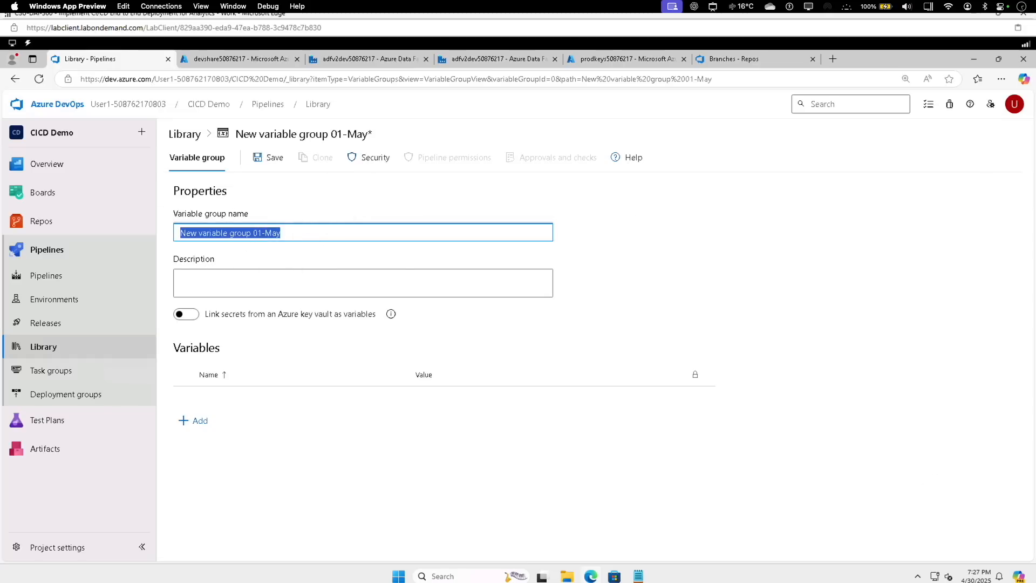
type("Prod")
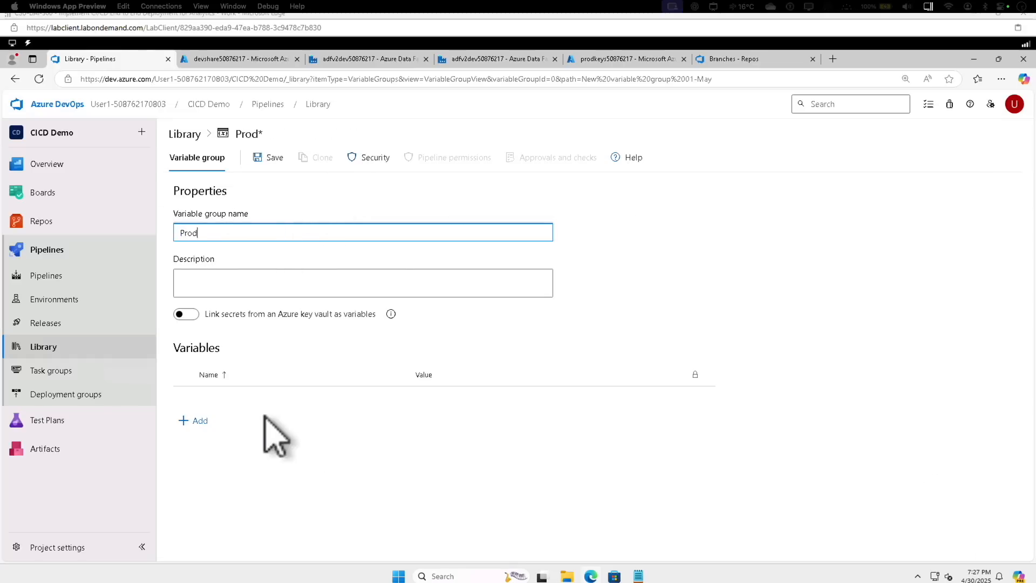
Add variables KeyVaultName with value prodkeys50876217 and StorageAccountName with value saprod50876217 to the Prod group, and save it
left_click(196, 421)
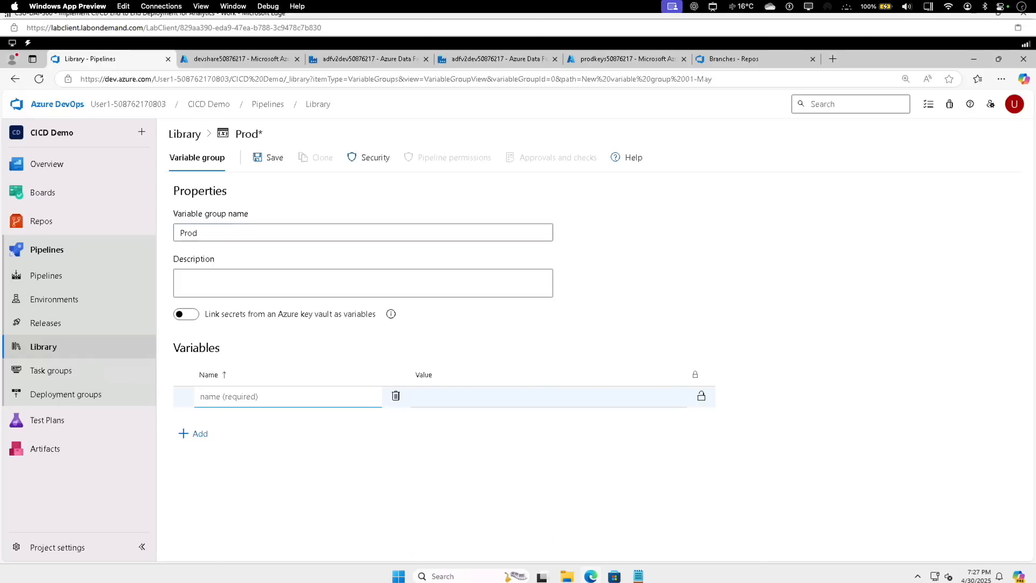
type("KeyVaultName")
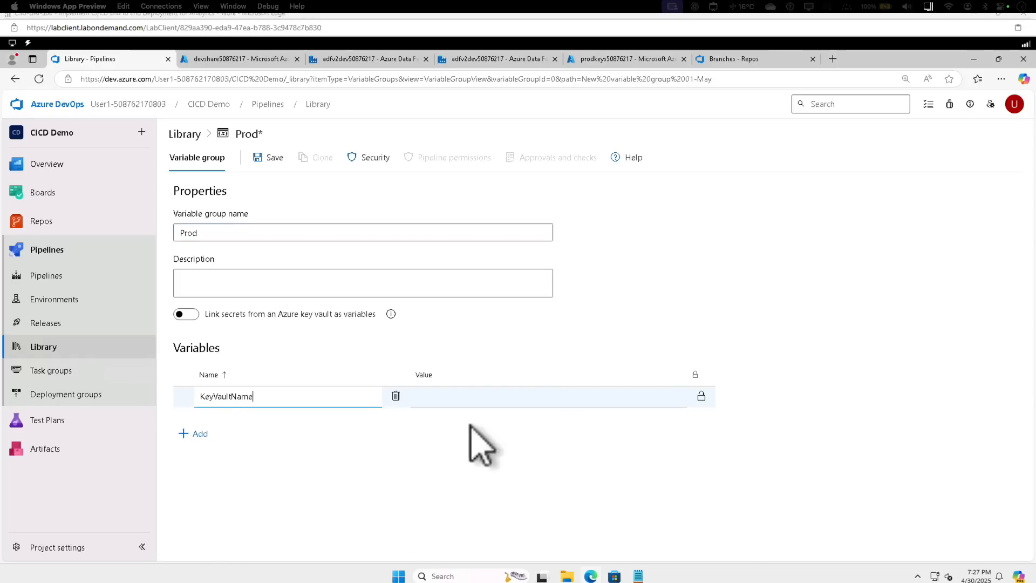
left_click(453, 398)
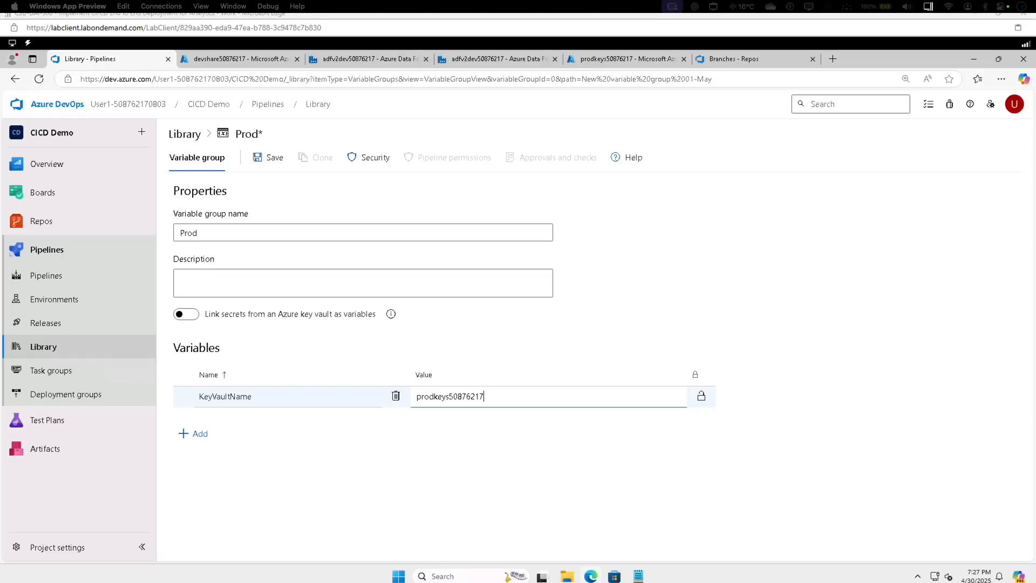
left_click(199, 434)
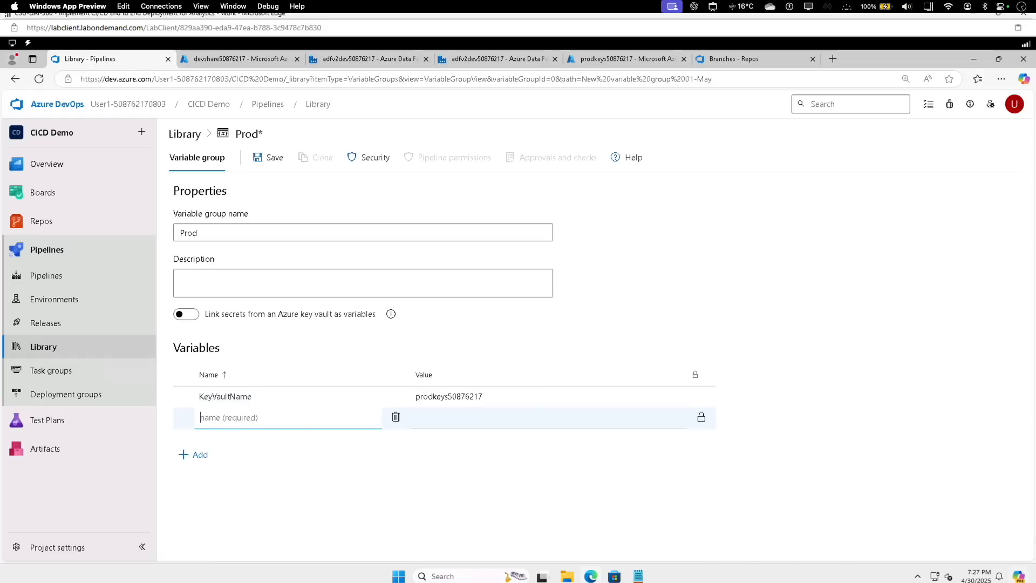
type("StorageAccountName")
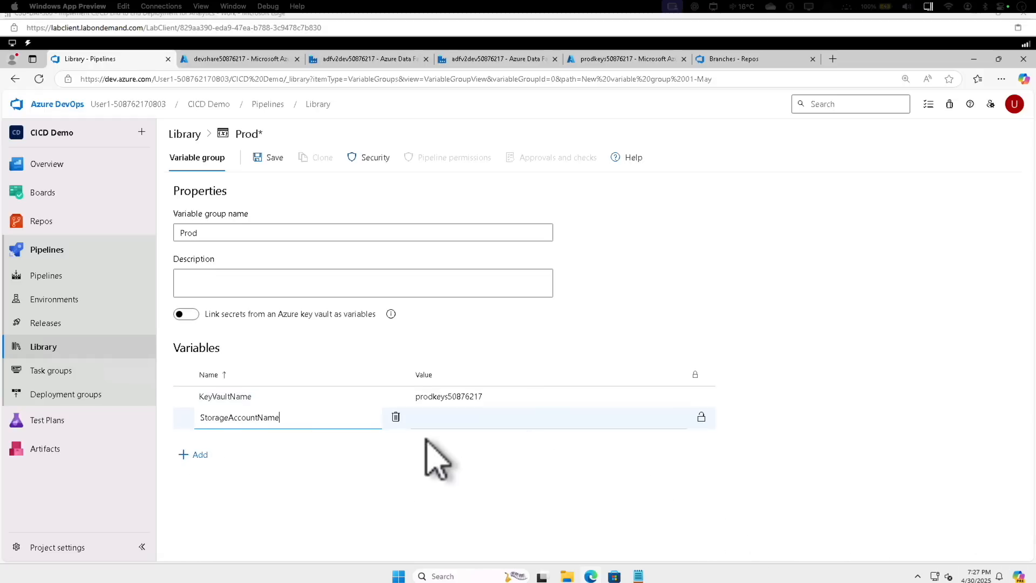
left_click(470, 425)
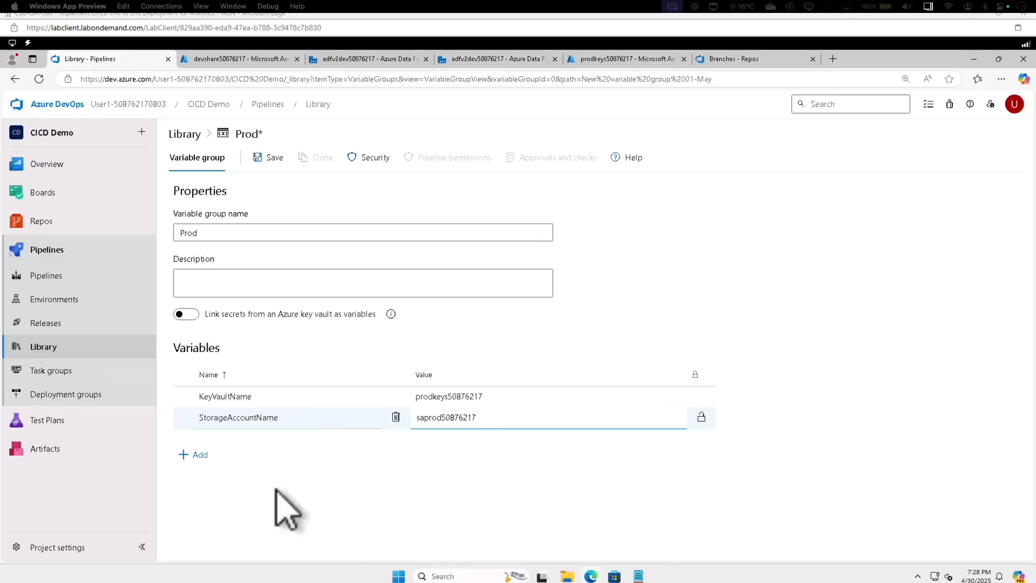
left_click(267, 158)
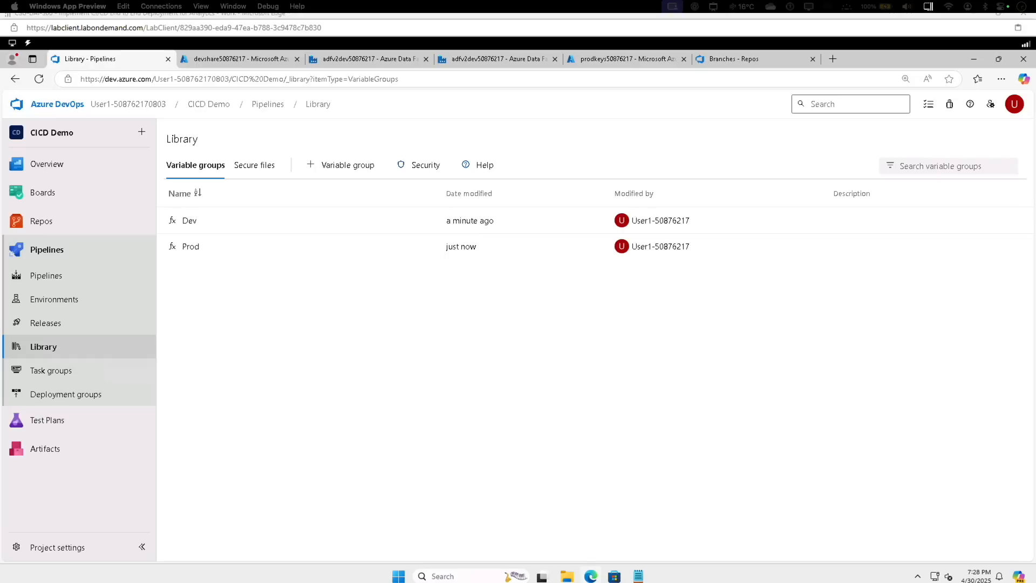
Go from the Library back to the project's list of build pipelines
mouse_move(80, 418)
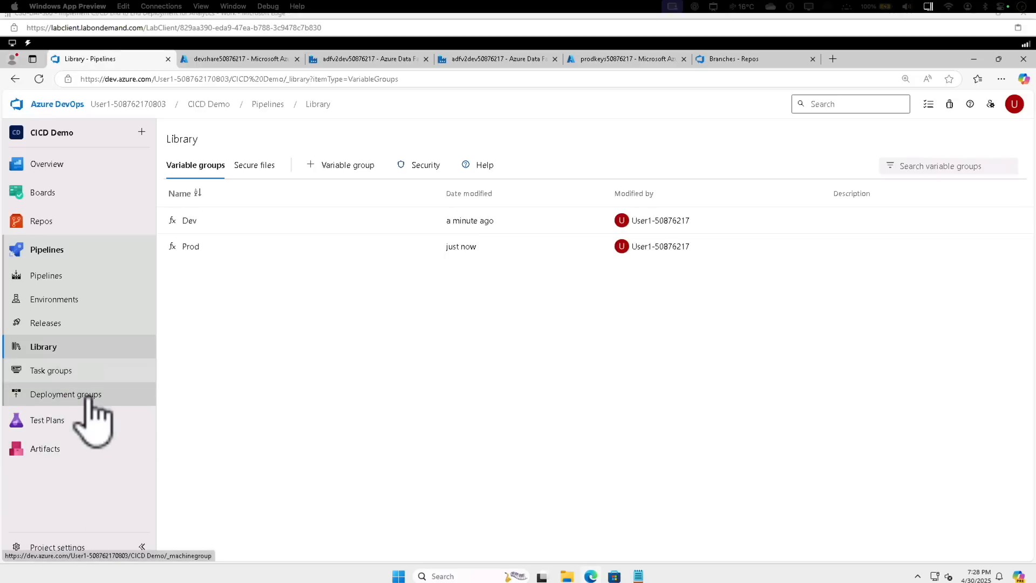
left_click(52, 278)
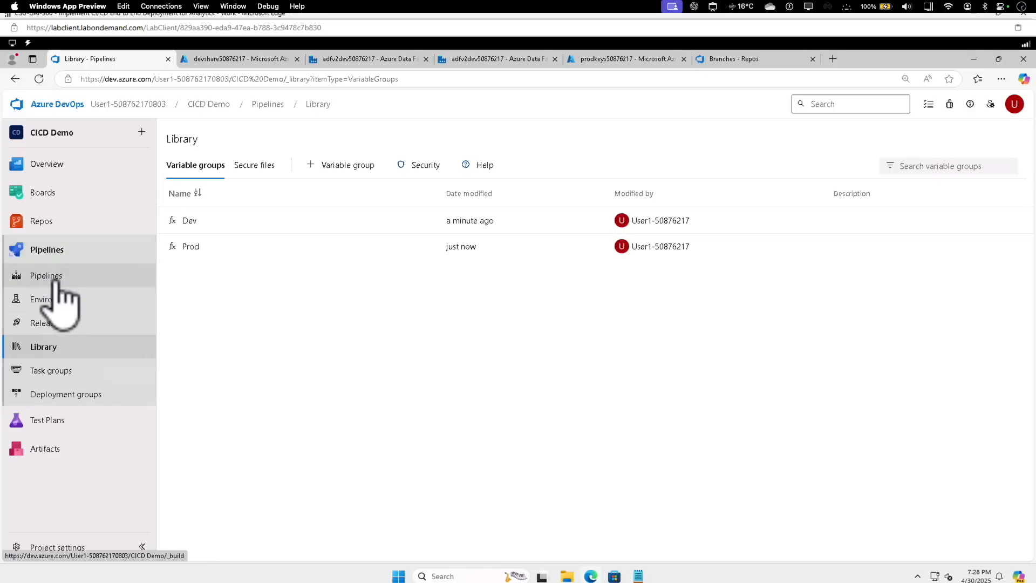